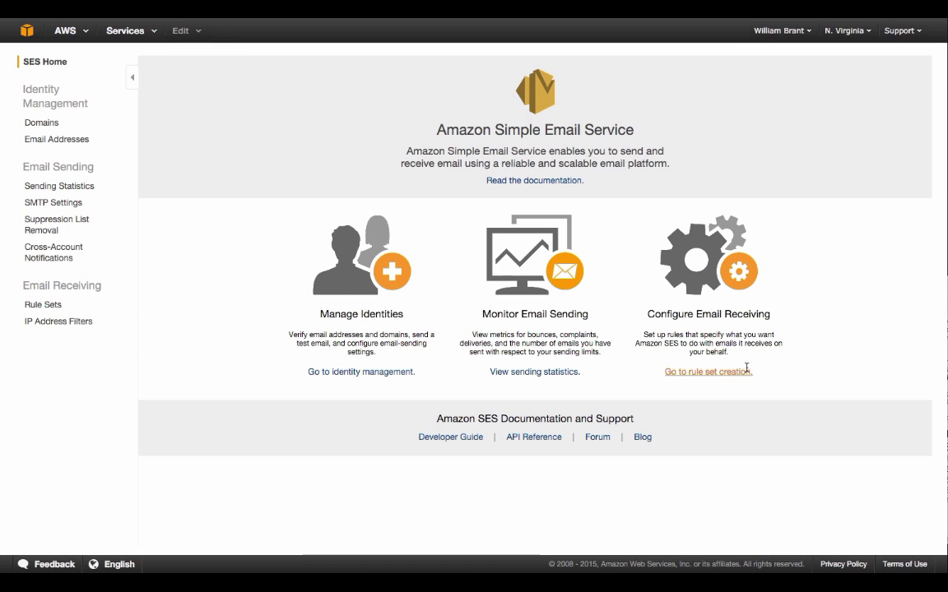
Open the SES domain identities list and start verifying a new domain
click(339, 372)
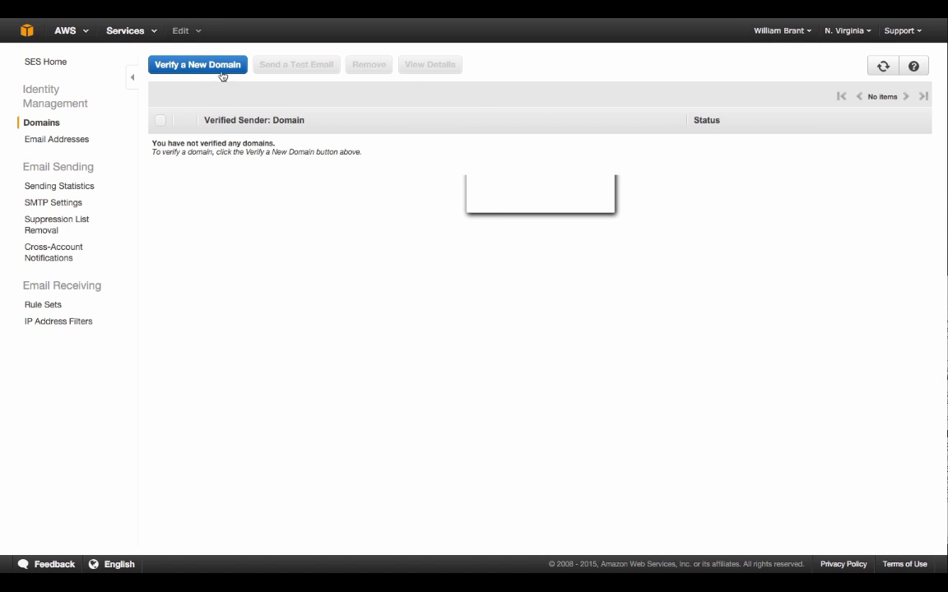
click(178, 66)
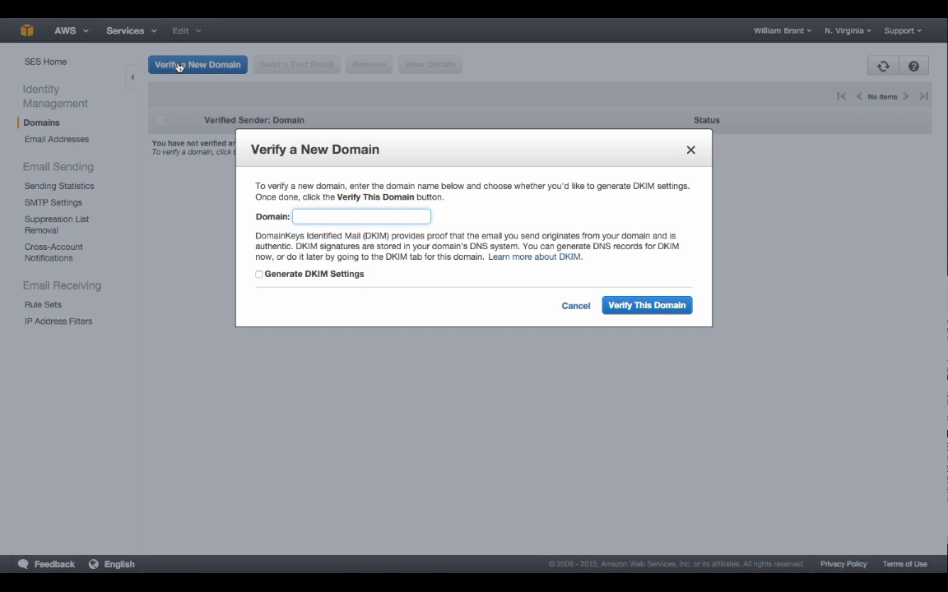
Enter familysurvival.news with its typo fixed, enable Generate DKIM Settings, and verify the domain
text(familysurvival.newa)
key(BackSpace)
text(s)
click(260, 277)
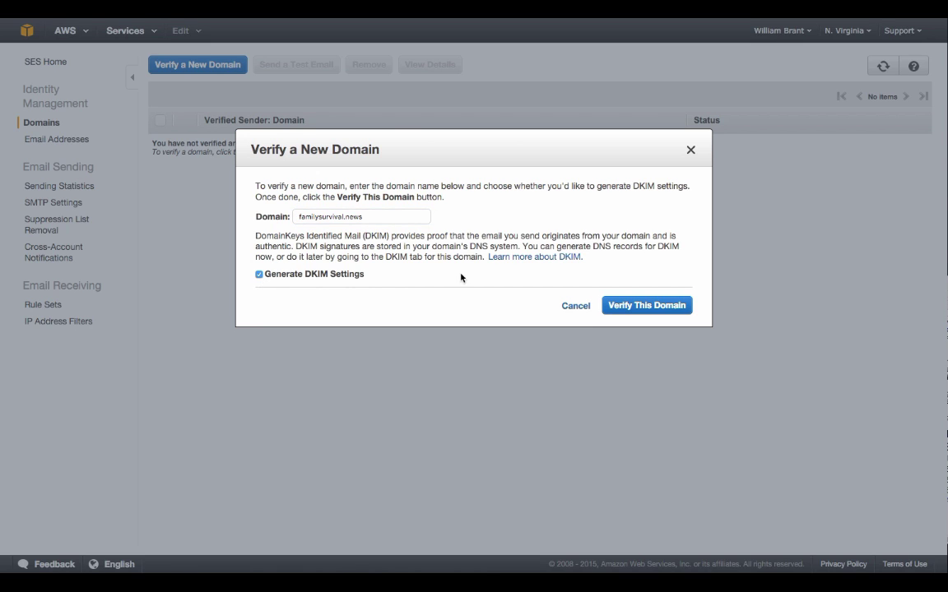
click(627, 301)
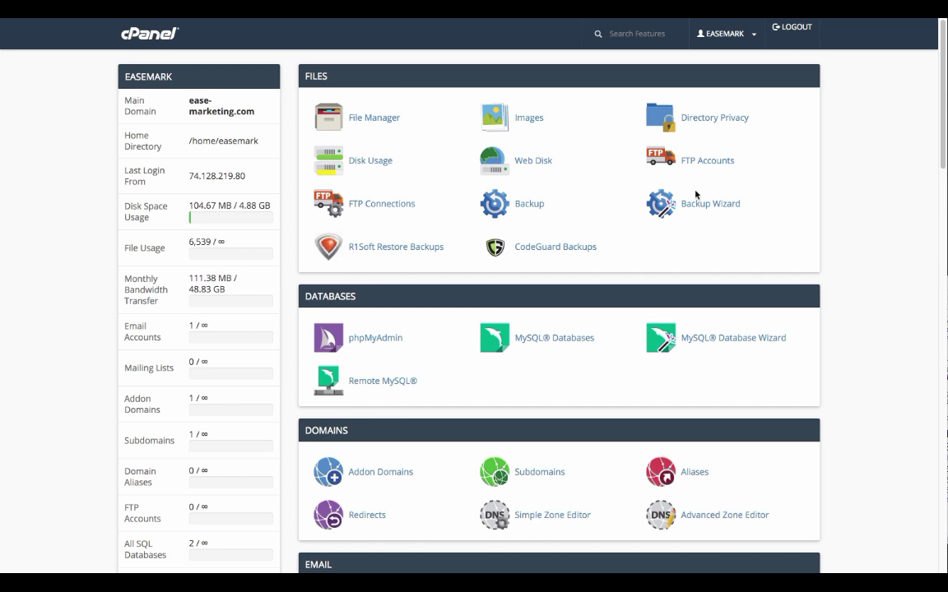
Open cPanel's Advanced Zone Editor with the familysurvival.news domain selected
scroll(909, 356, down, 2)
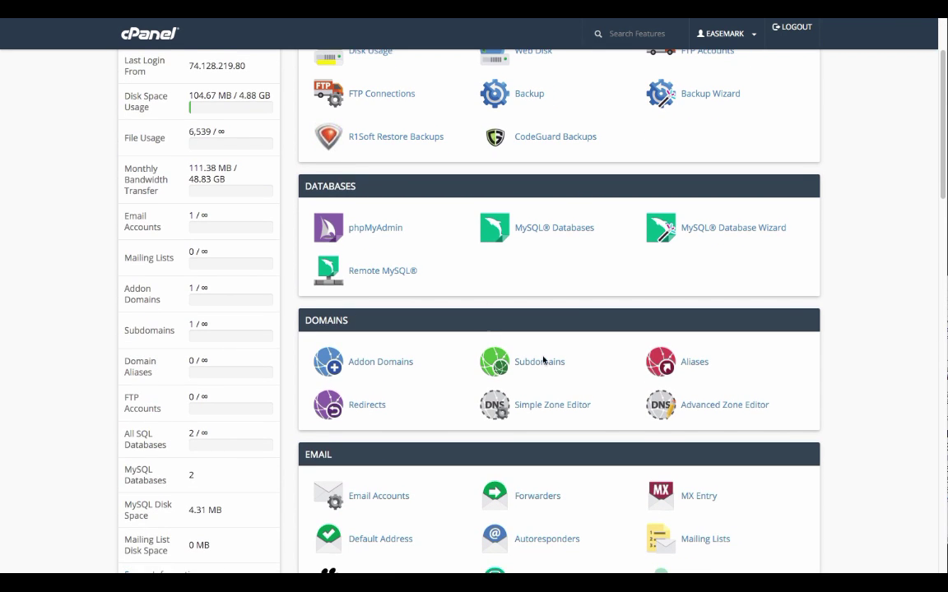
click(702, 412)
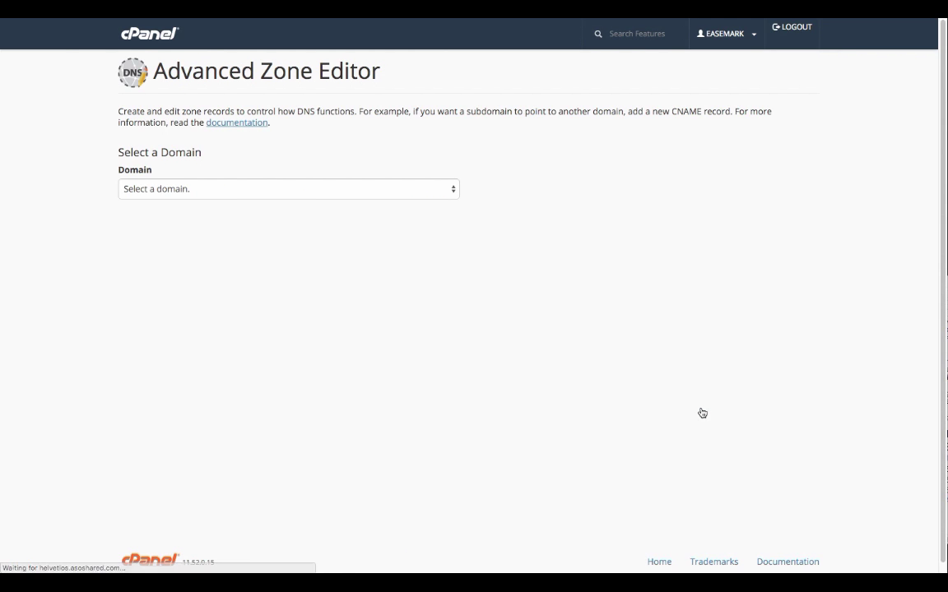
click(338, 189)
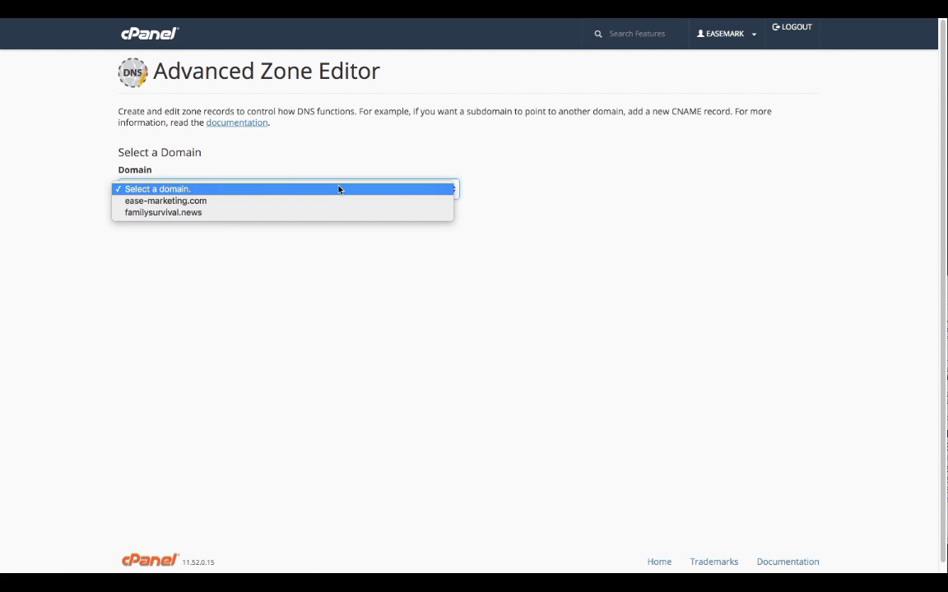
click(191, 214)
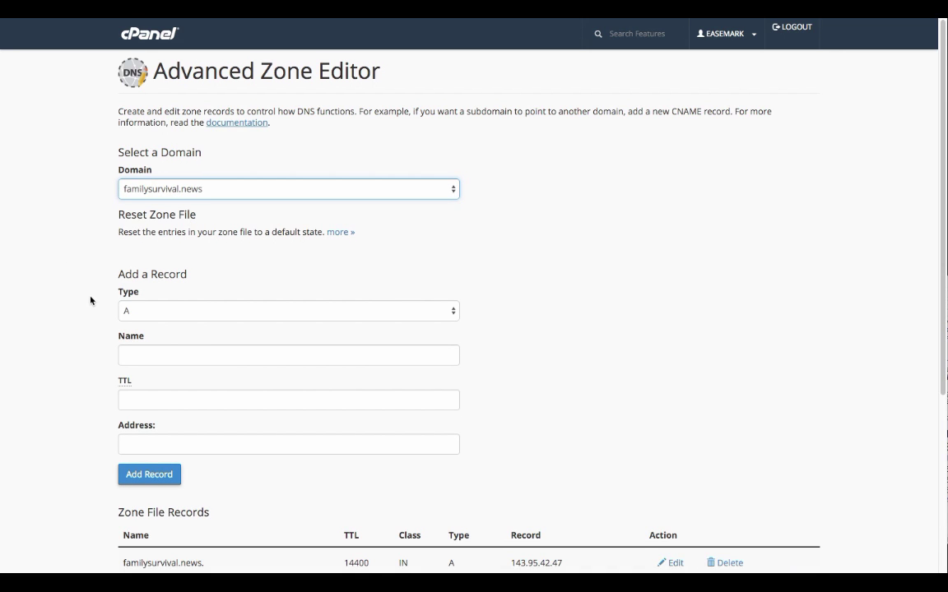
scroll(91, 301, down, 1)
scroll(91, 302, up, 1)
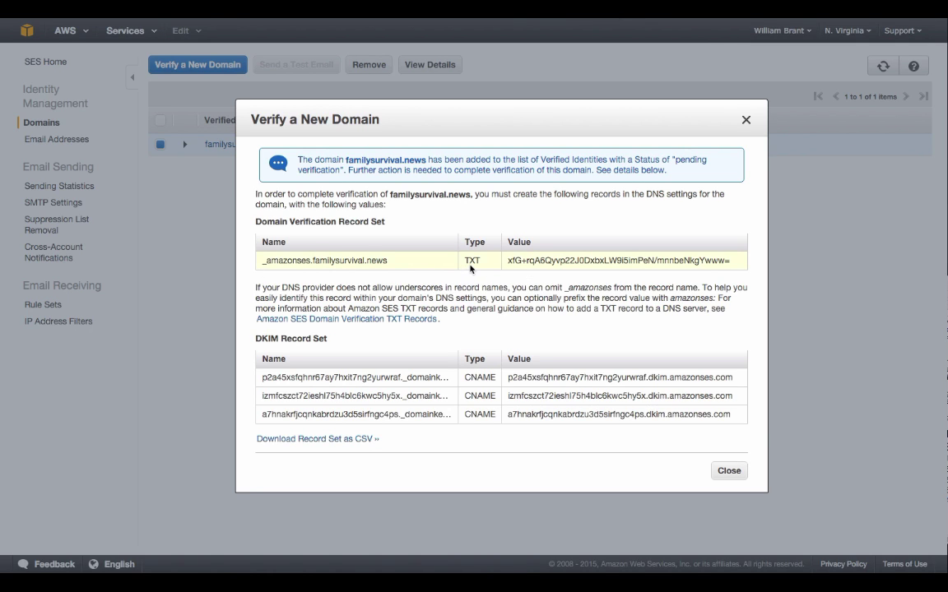
Copy the _amazonses TXT record name from SES into a new TXT record's Name field in cPanel
triple_click(390, 264)
click(352, 259)
triple_click(352, 258)
click(379, 267)
drag(386, 261, 259, 262)
key(ctrl+c)
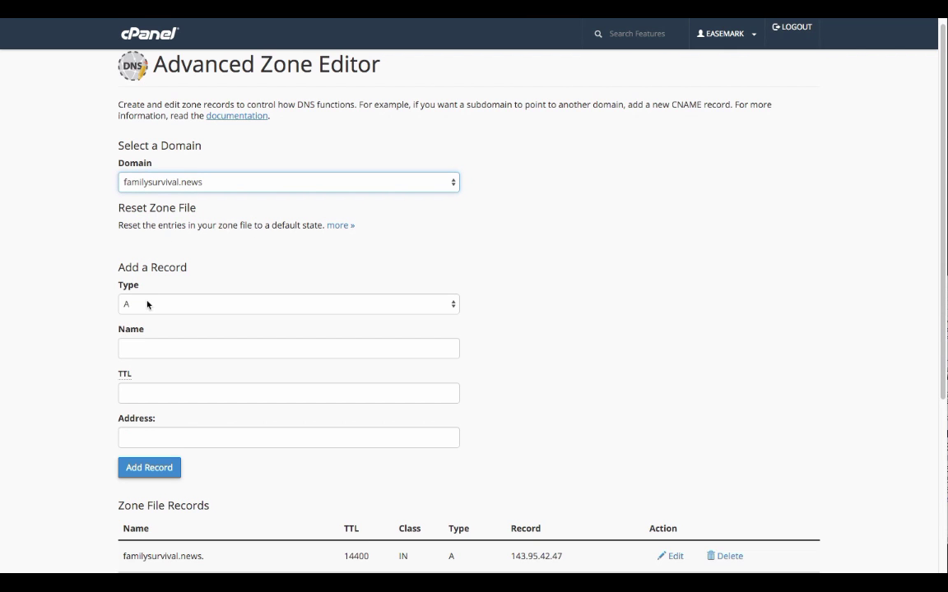
click(148, 304)
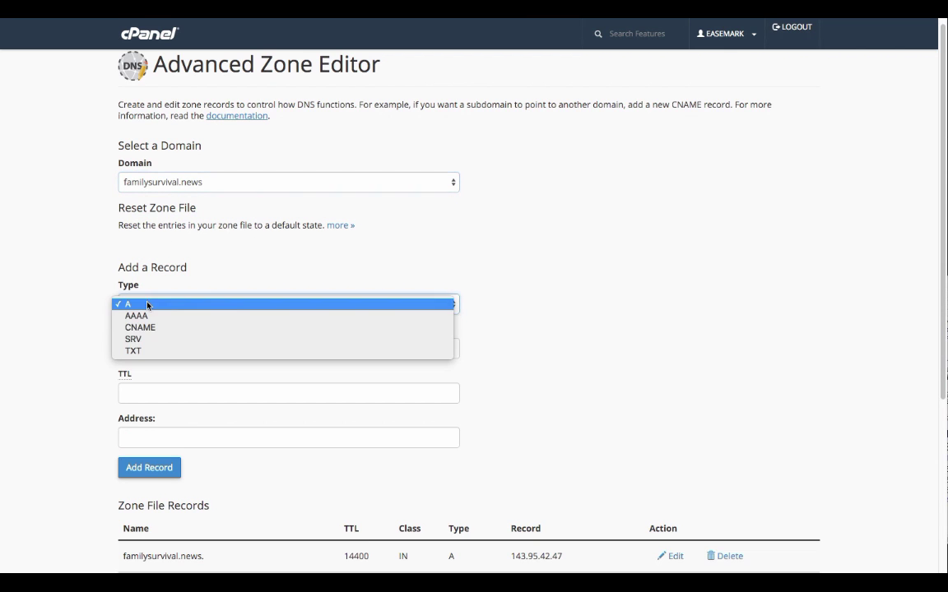
click(132, 351)
click(132, 351)
key(ctrl+v)
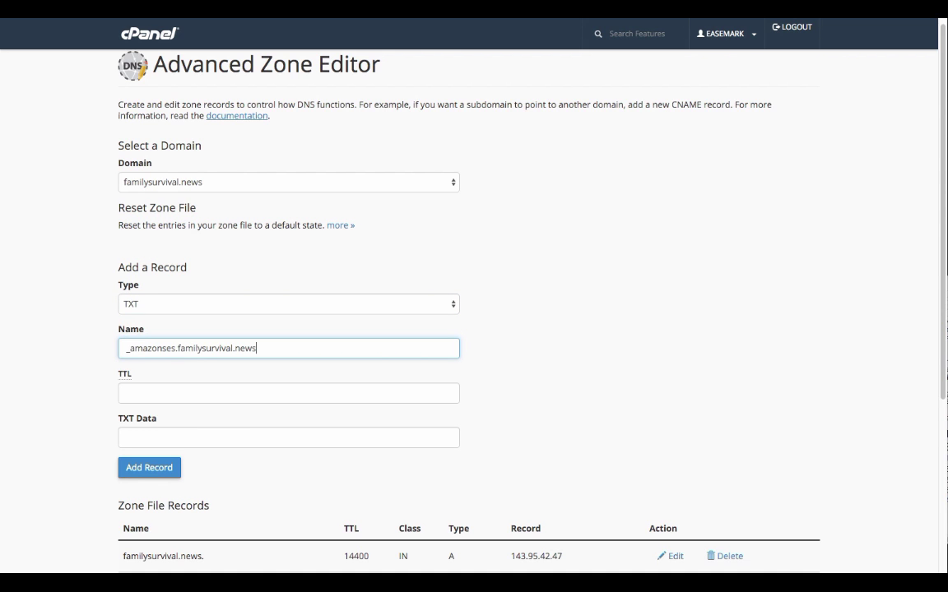
Paste the SES verification value as TXT Data, set TTL 100, and add the record
key(ctrl+Tab)
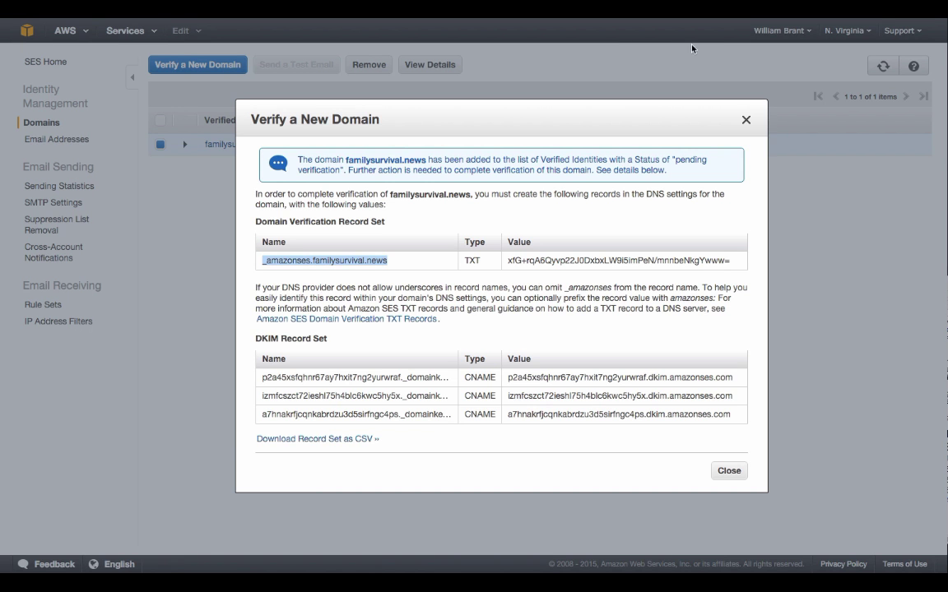
click(516, 260)
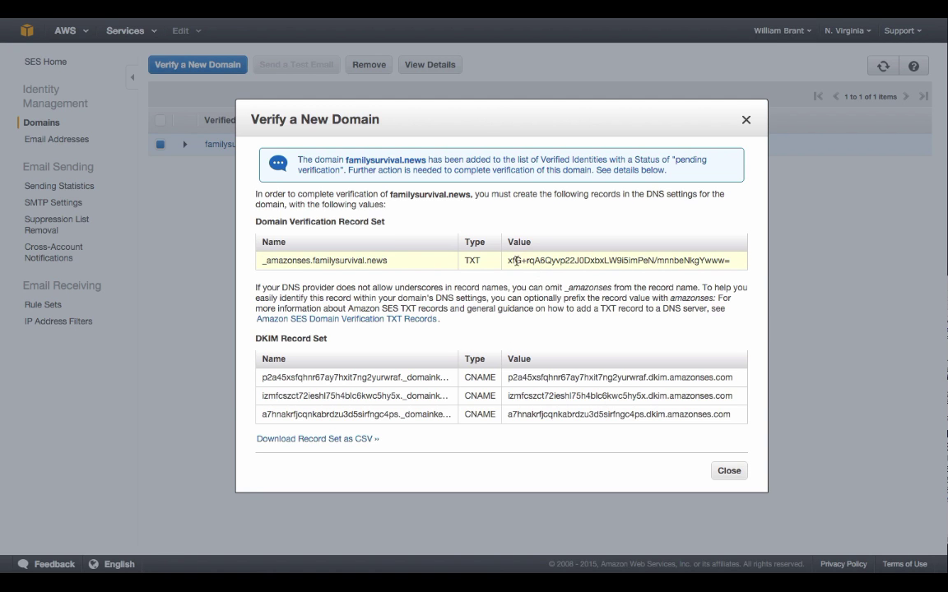
drag(506, 260, 733, 258)
key(ctrl+c)
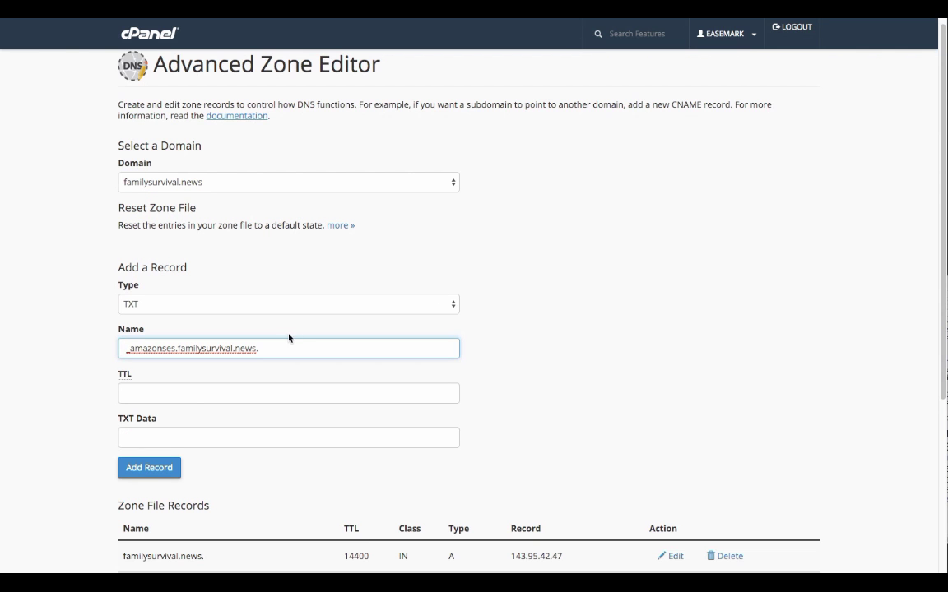
click(186, 436)
key(ctrl+v)
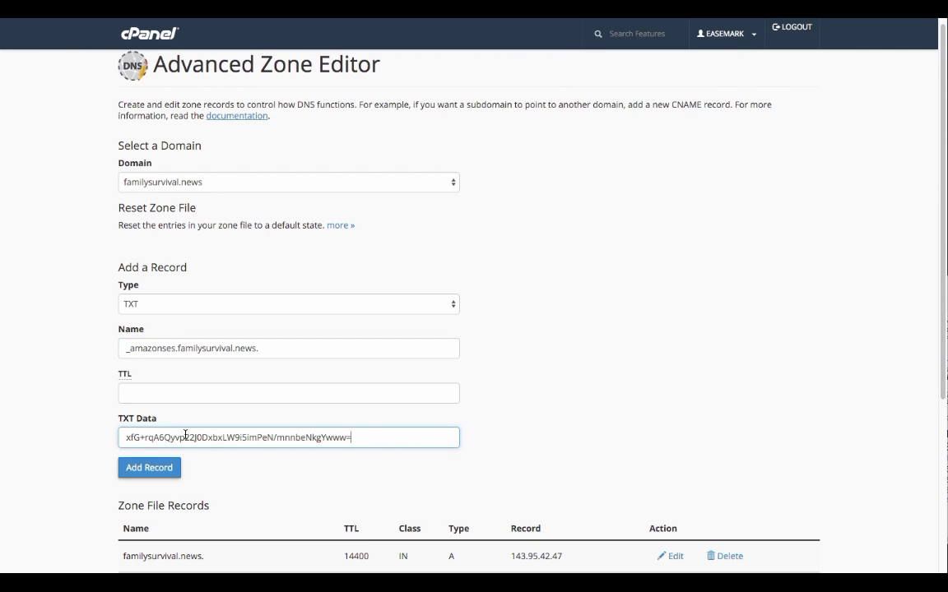
click(149, 467)
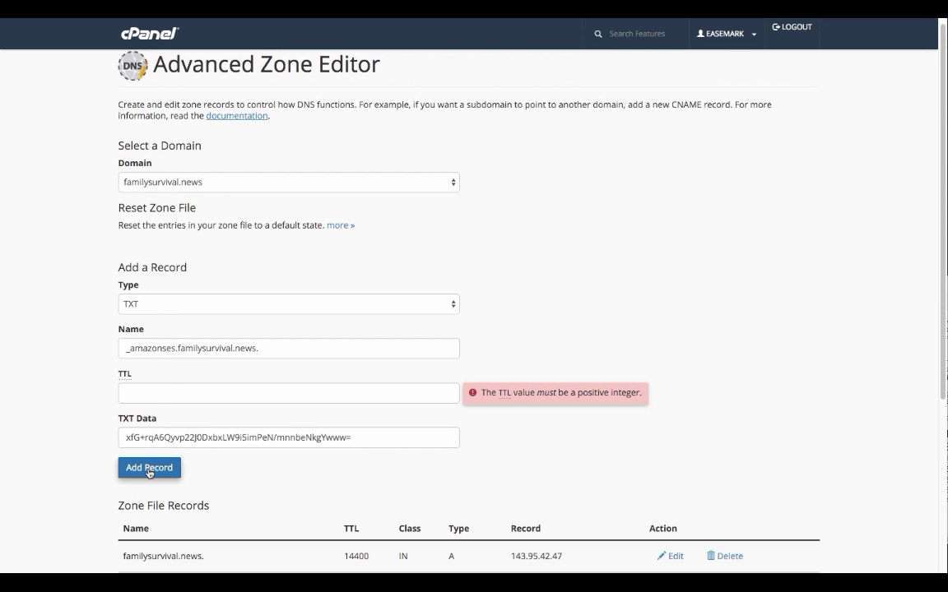
click(167, 398)
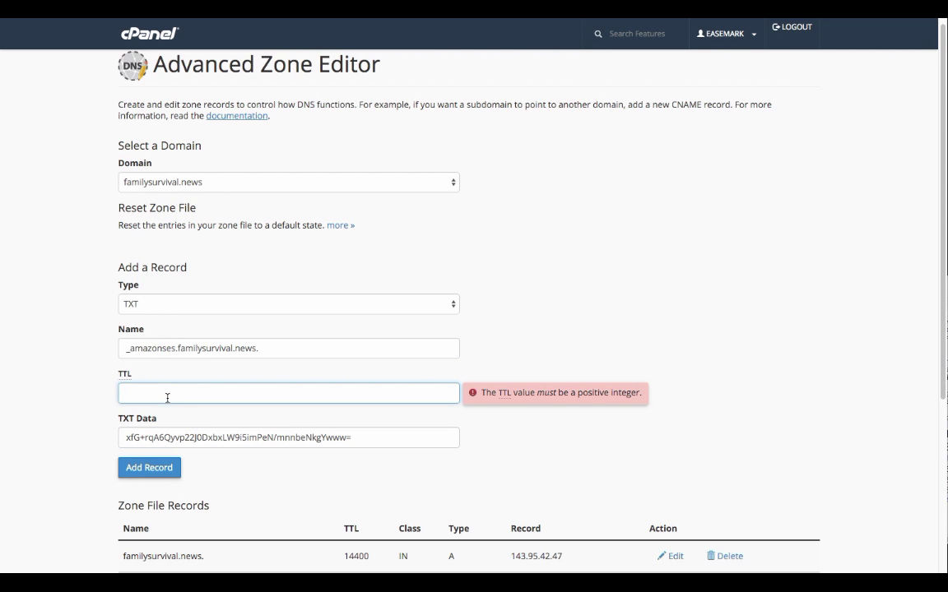
text(100)
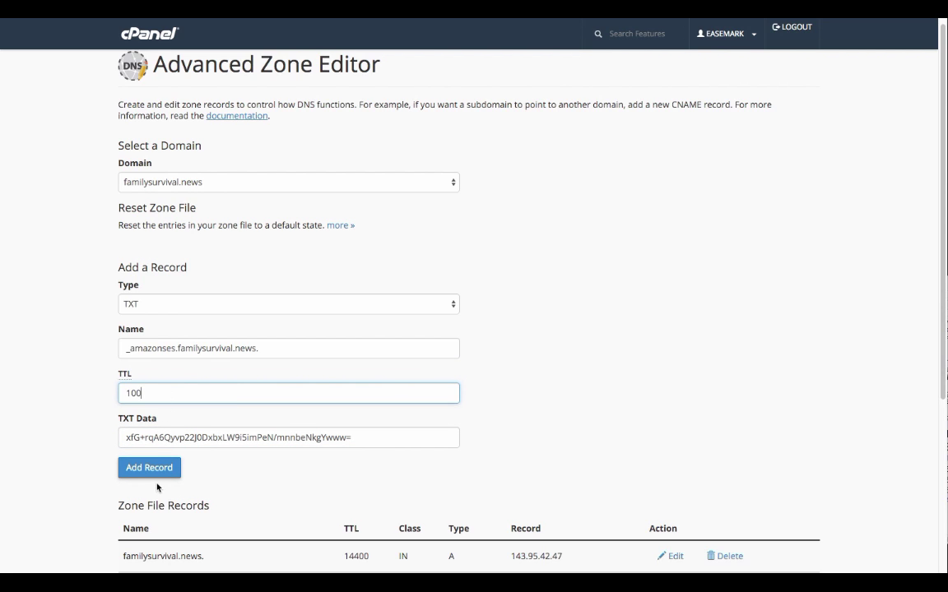
click(150, 468)
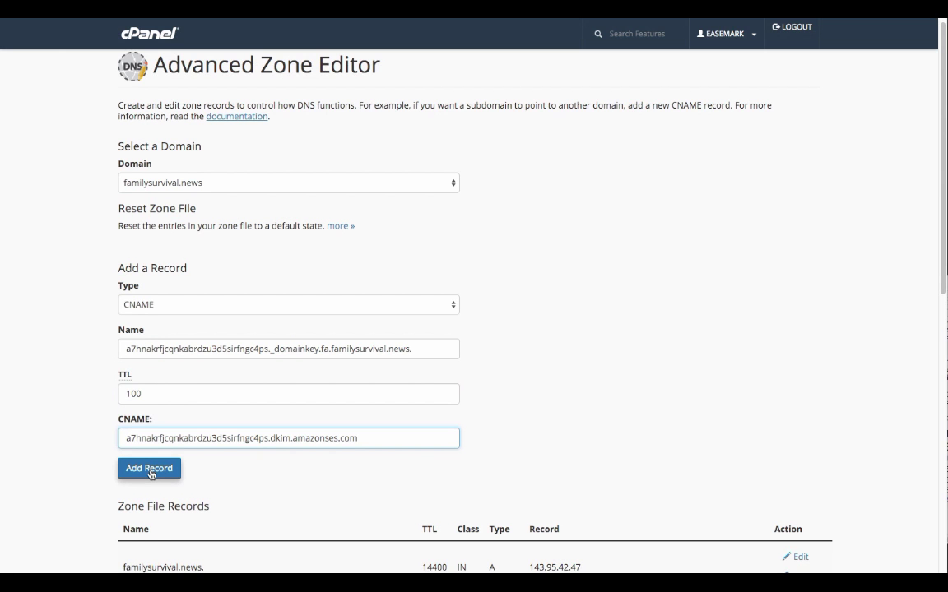
Add the DKIM CNAME record pointing to dkim.amazonses.com and close the SES records dialog
click(149, 468)
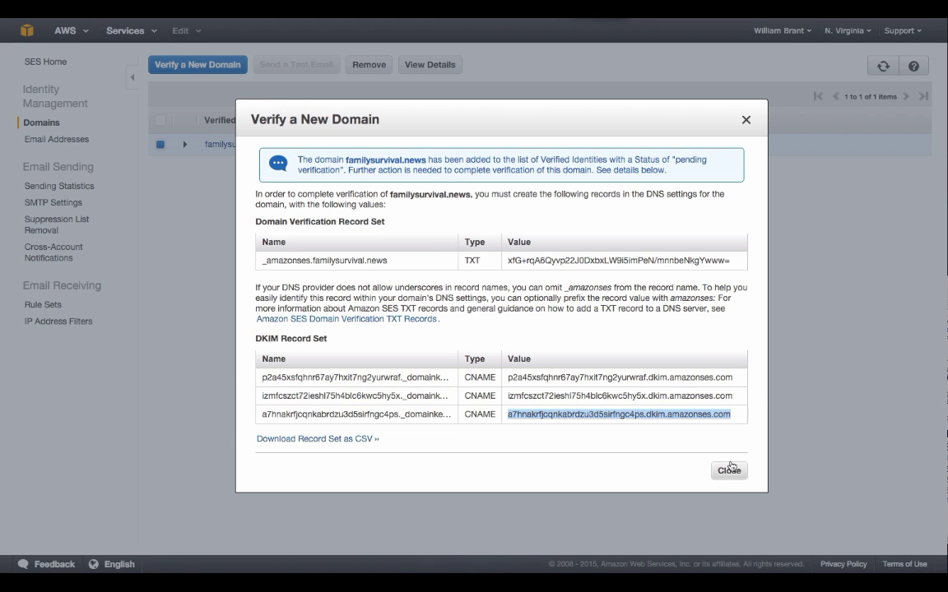
click(730, 469)
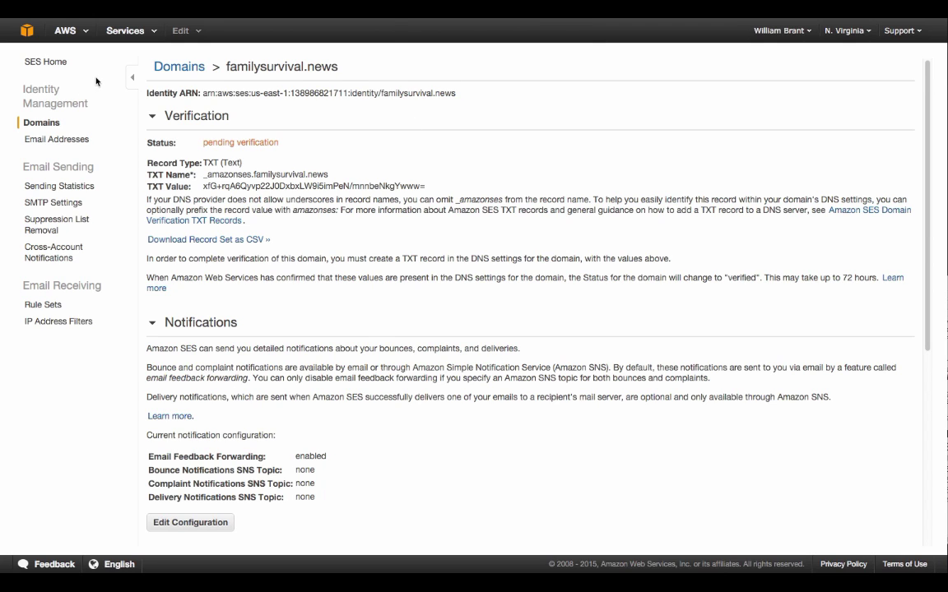
Submit the alerts sender address at familysurvival.news for SES verification, inserting the missing @
click(56, 140)
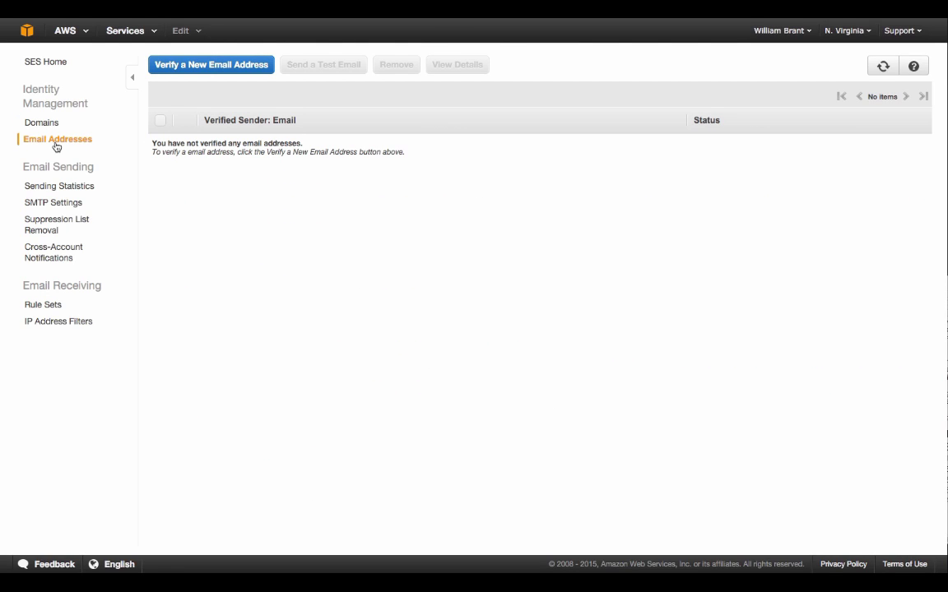
click(214, 72)
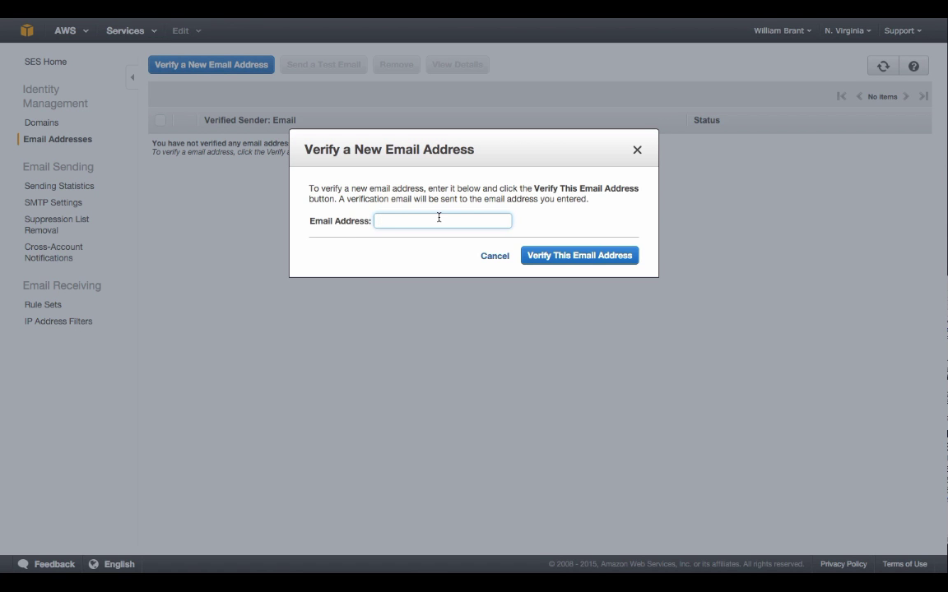
click(578, 263)
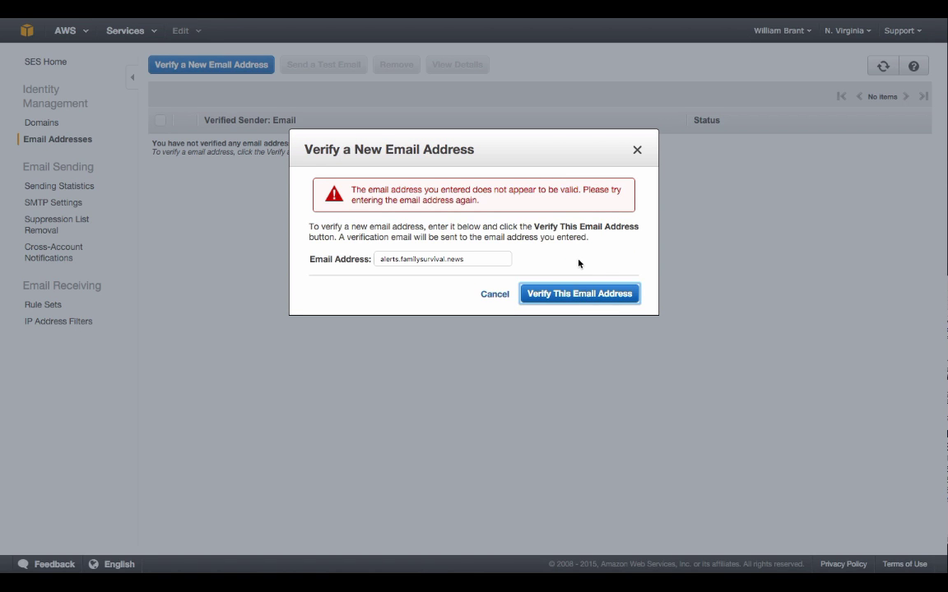
click(399, 260)
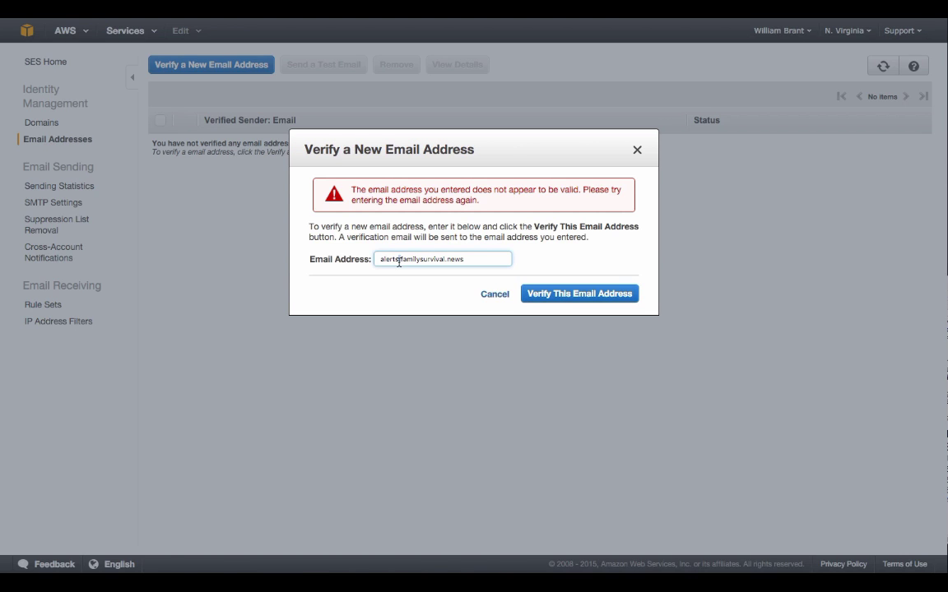
text(@)
click(560, 293)
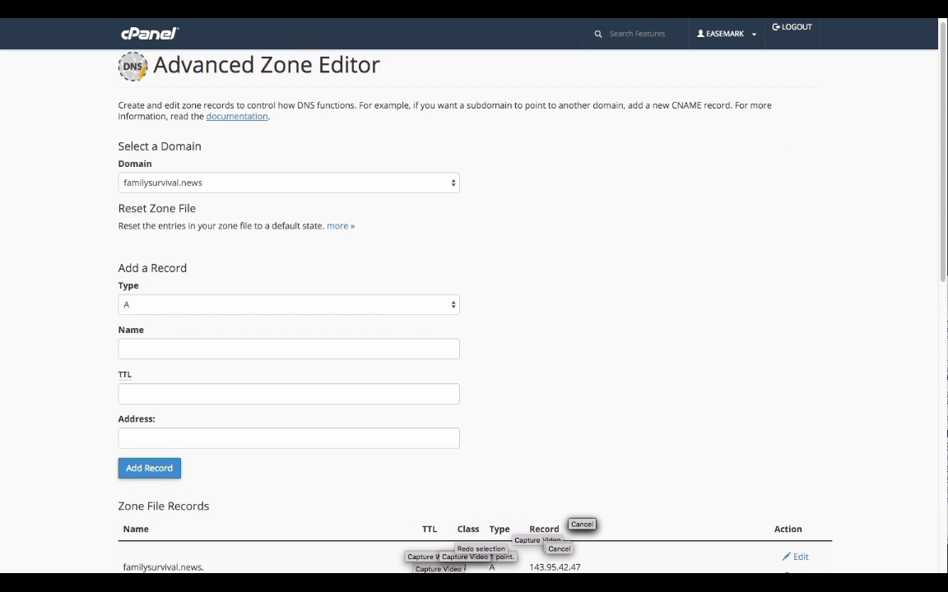
drag(362, 589, 328, 72)
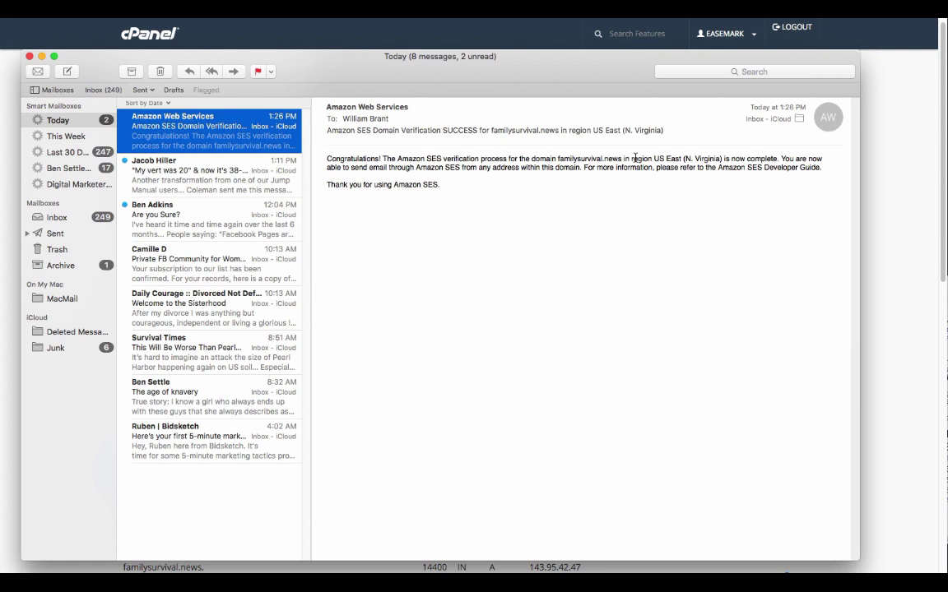
drag(635, 158, 740, 160)
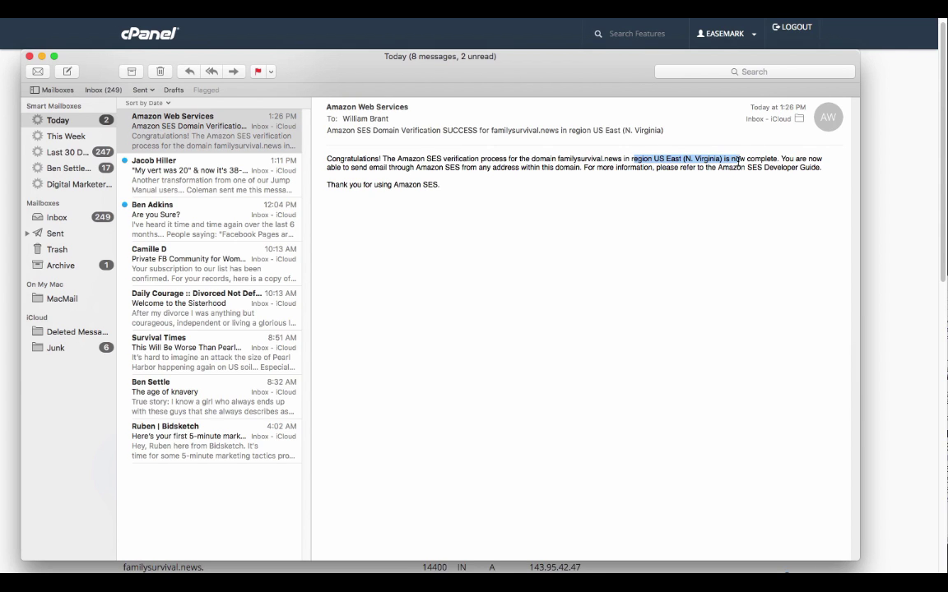
click(686, 162)
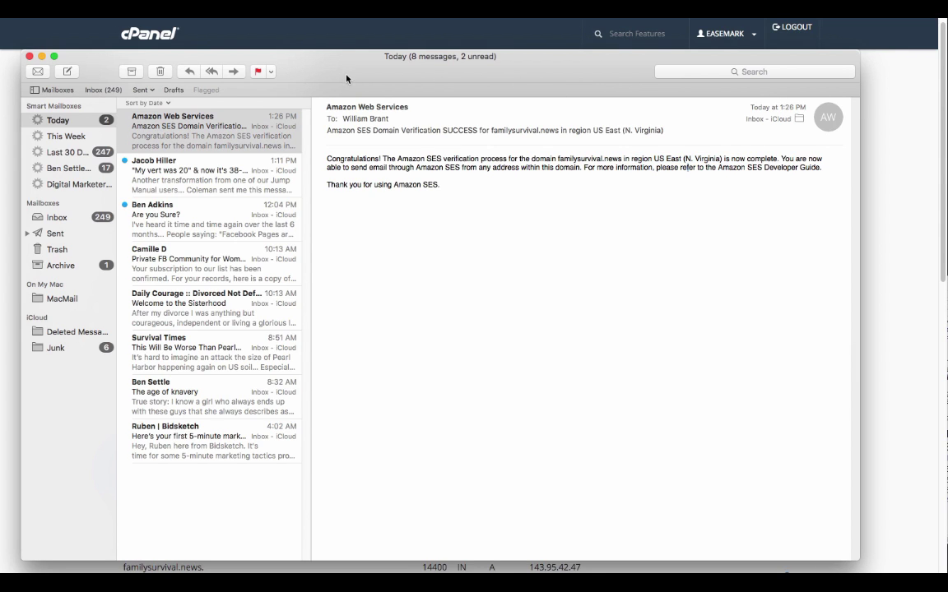
drag(338, 69, 420, 584)
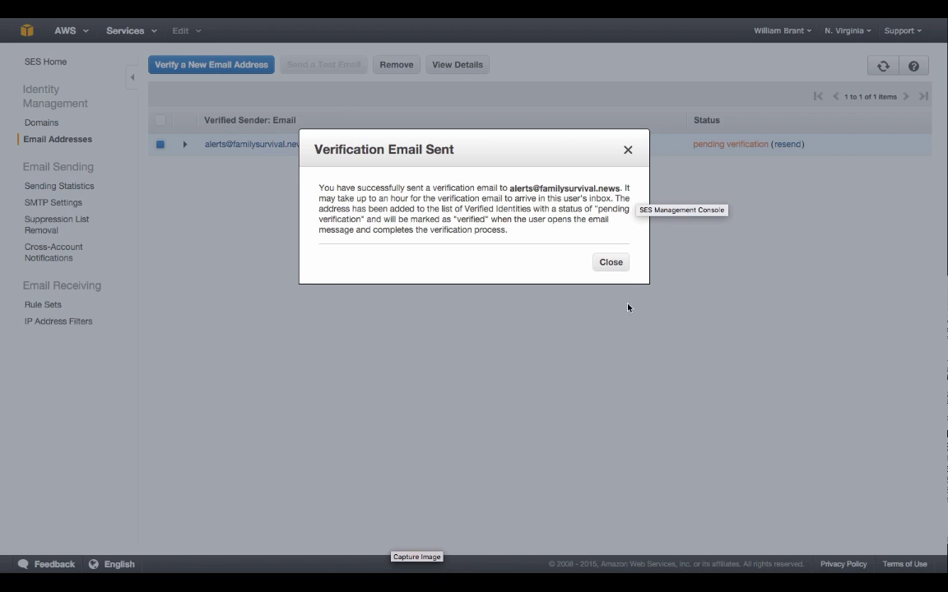
Dismiss the Verification Email Sent notice and confirm the region is N. Virginia
click(610, 263)
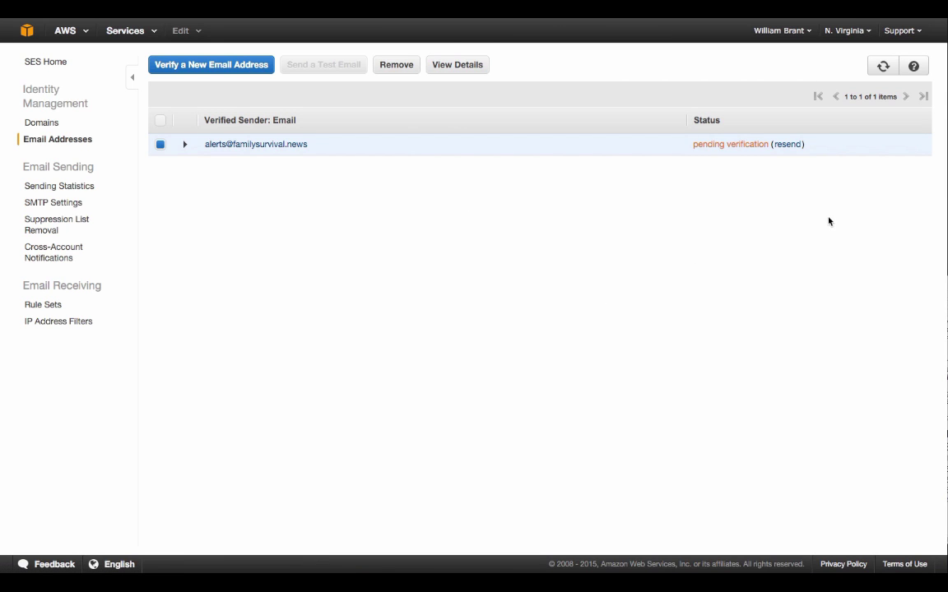
click(850, 35)
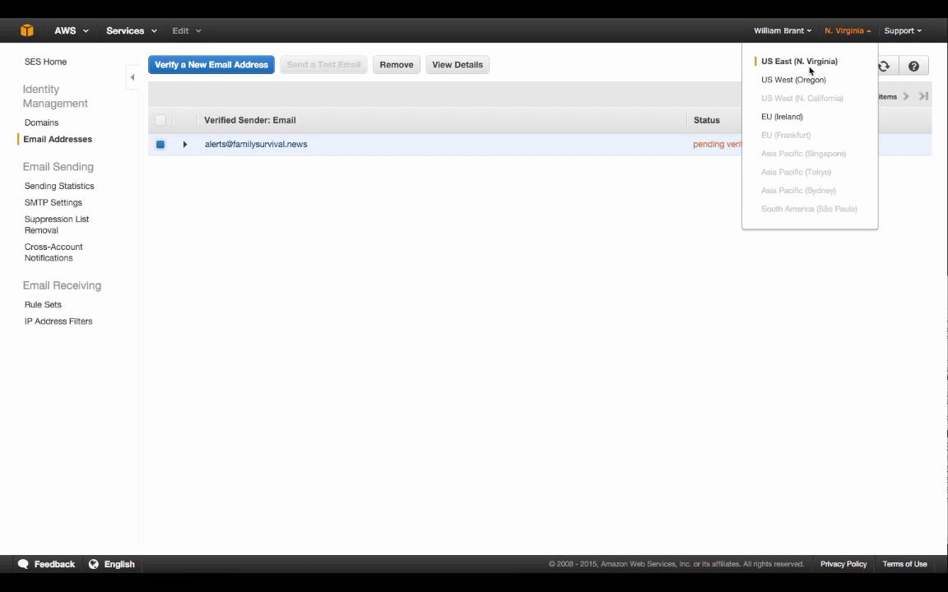
click(339, 270)
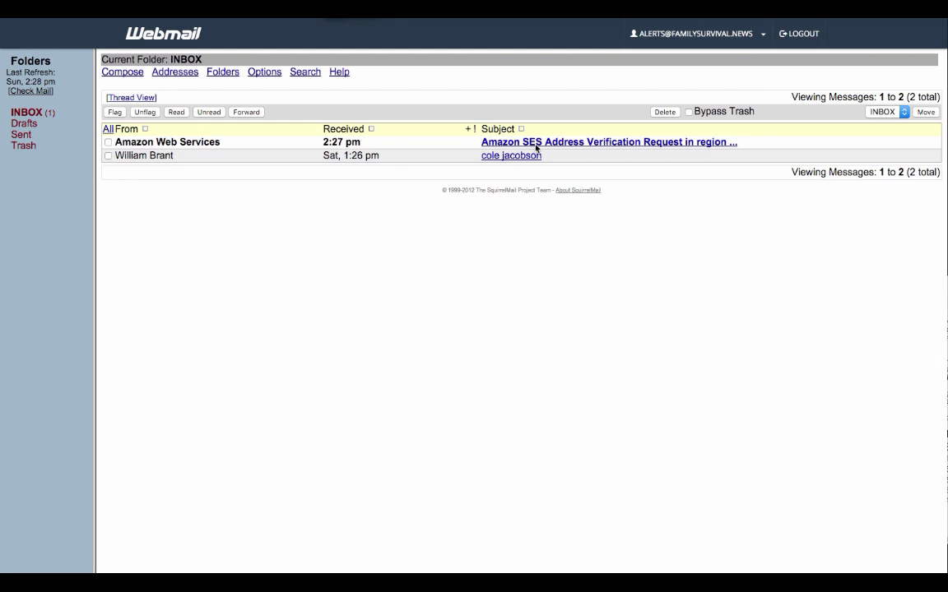
Follow the link in the SES verification email, then refresh SES to show the address verified
click(537, 144)
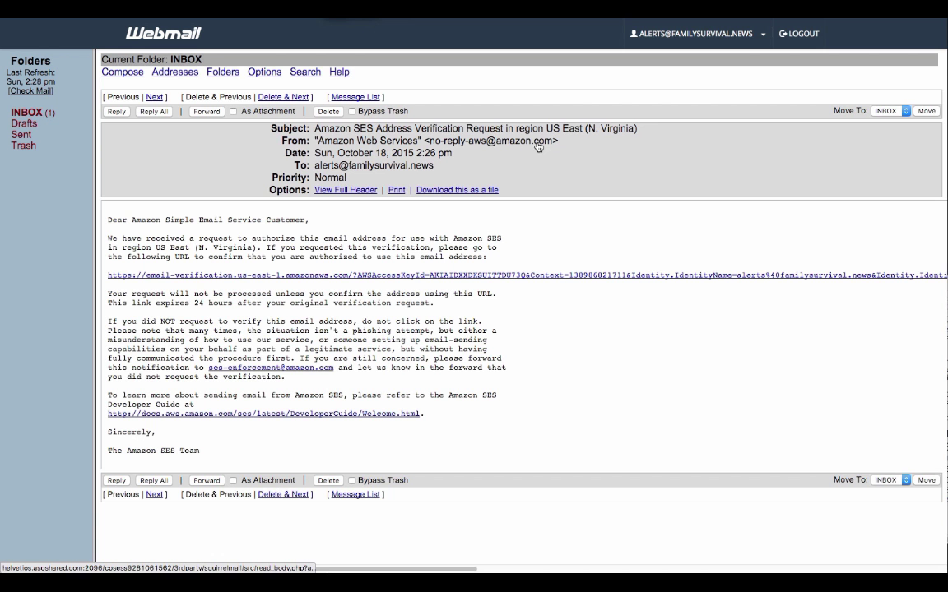
click(198, 280)
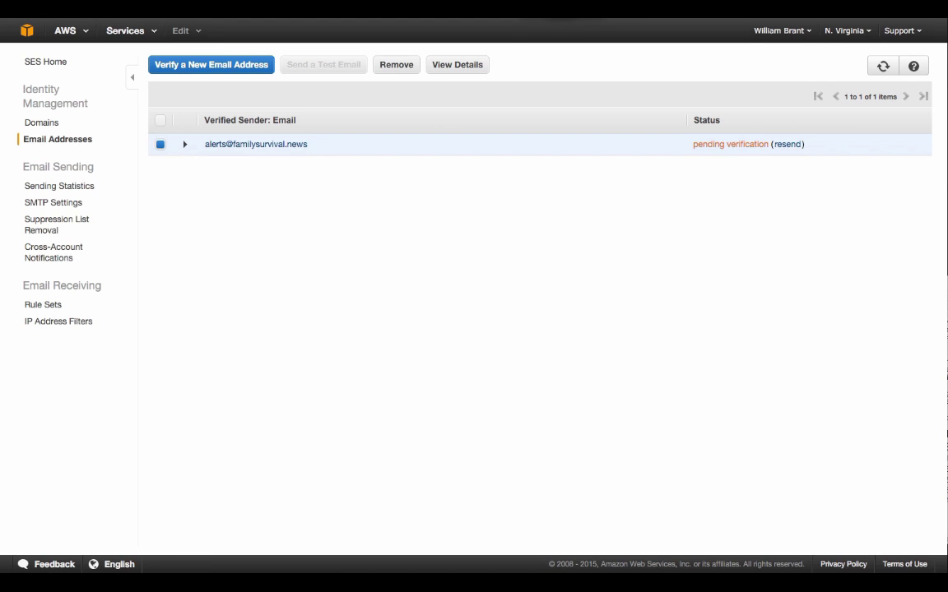
key(super+r)
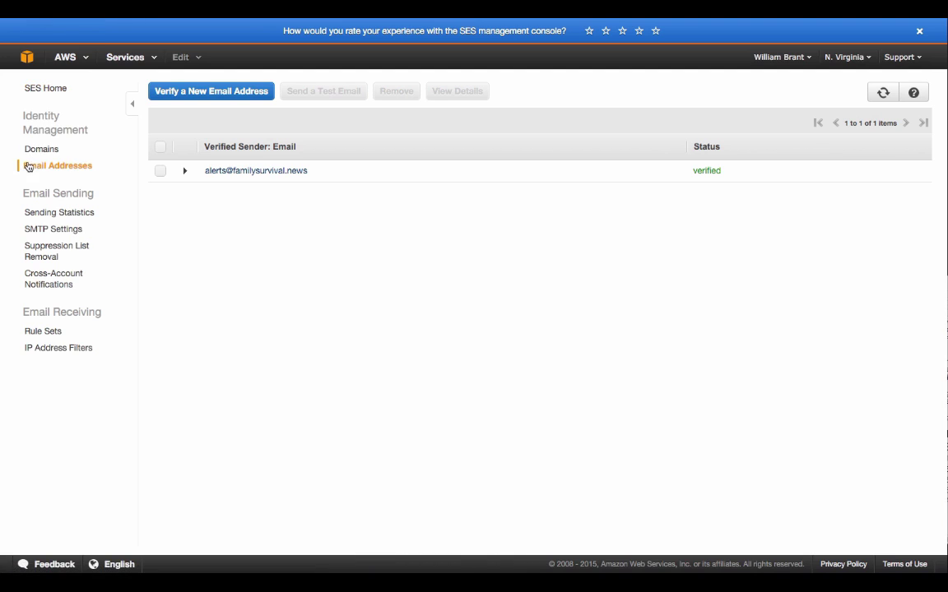
Review the domain and e-mail lists, then open SES SMTP Settings showing the us-east server
click(33, 150)
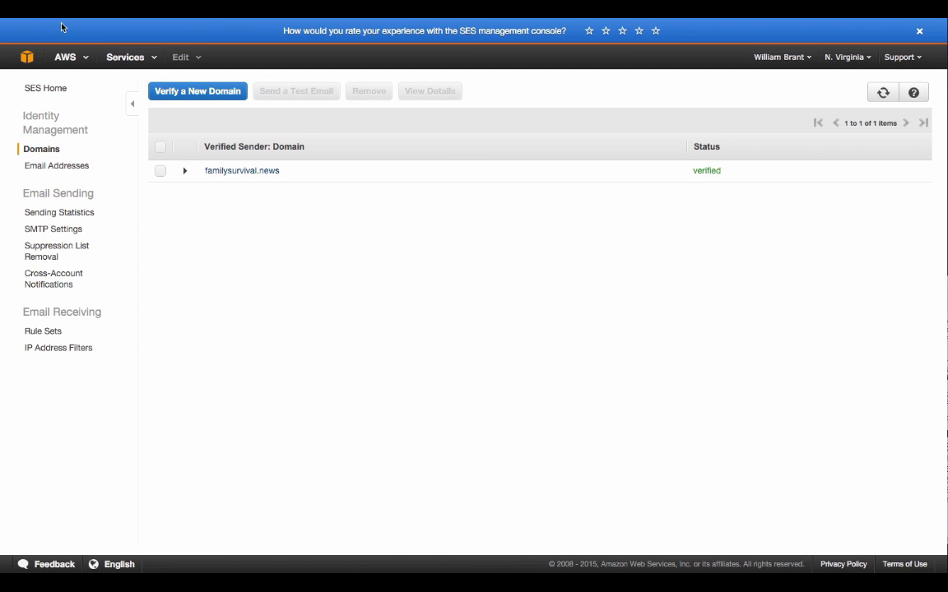
click(77, 167)
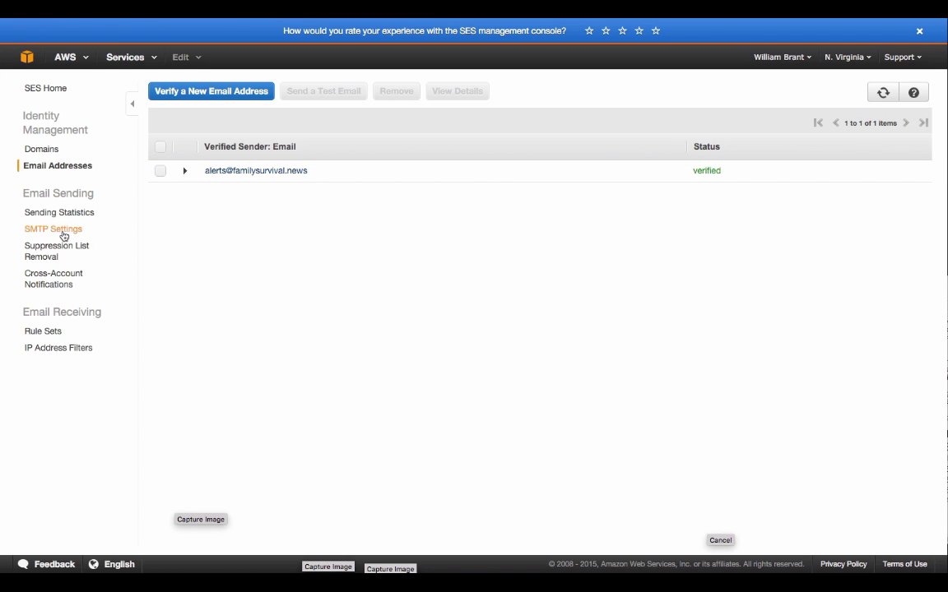
click(63, 236)
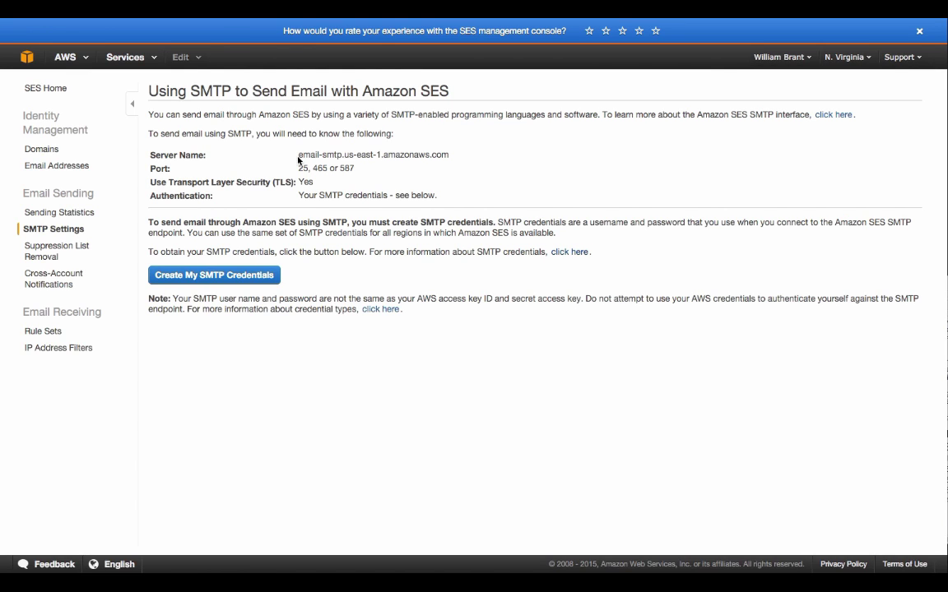
drag(346, 155, 378, 155)
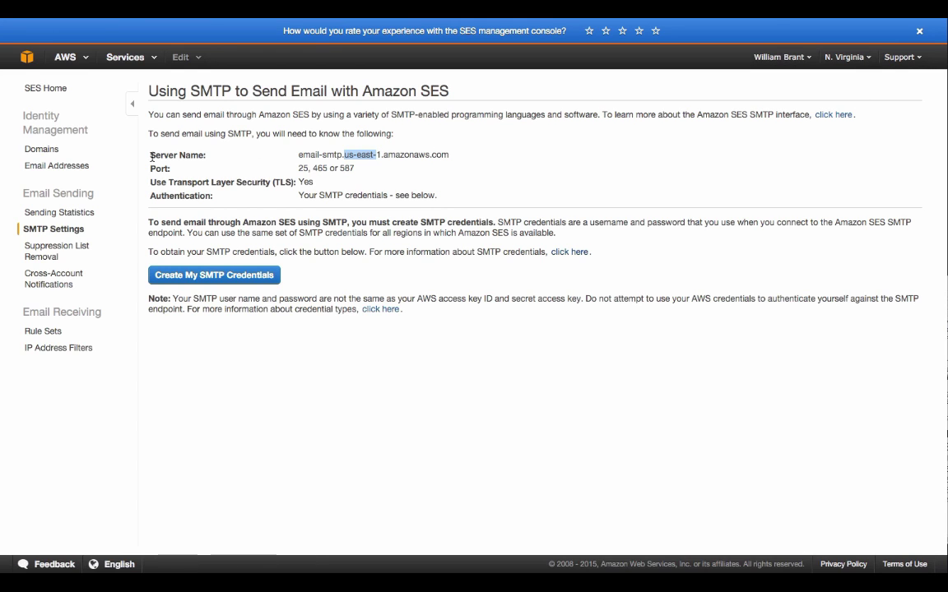
Compare the US West (Oregon) server, then return to N. Virginia and copy email-smtp.us-east-1.amazonaws.com
click(846, 57)
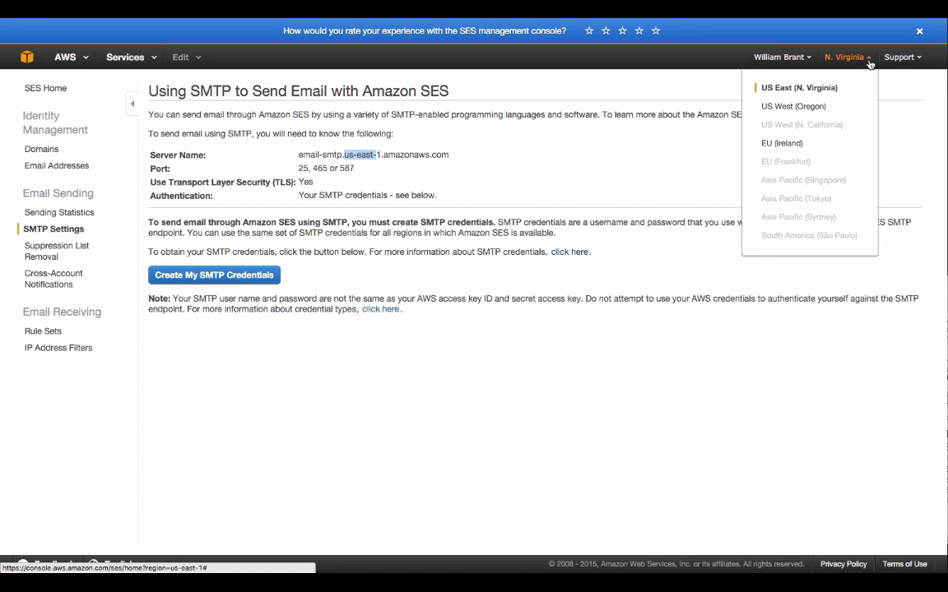
click(792, 107)
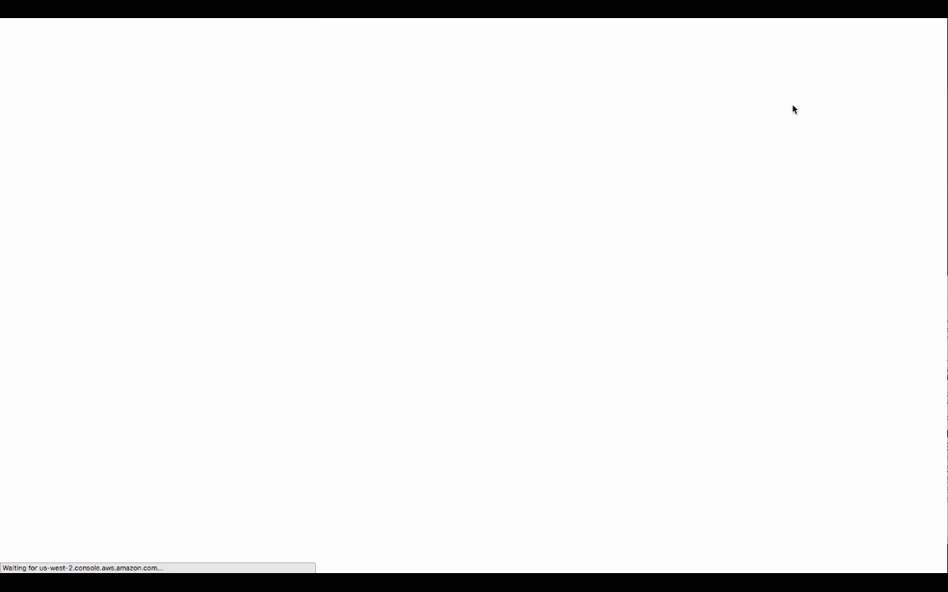
right_click(793, 109)
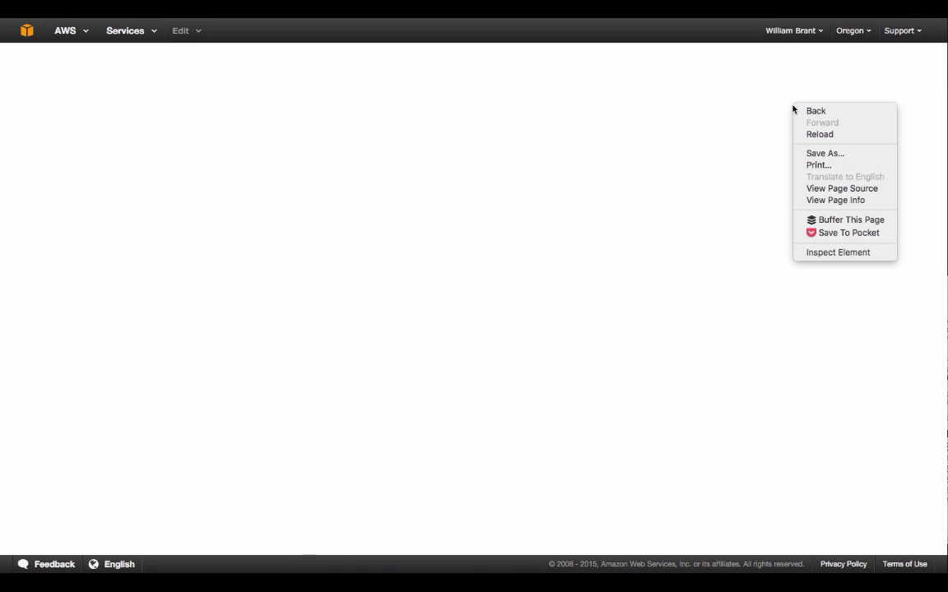
click(673, 349)
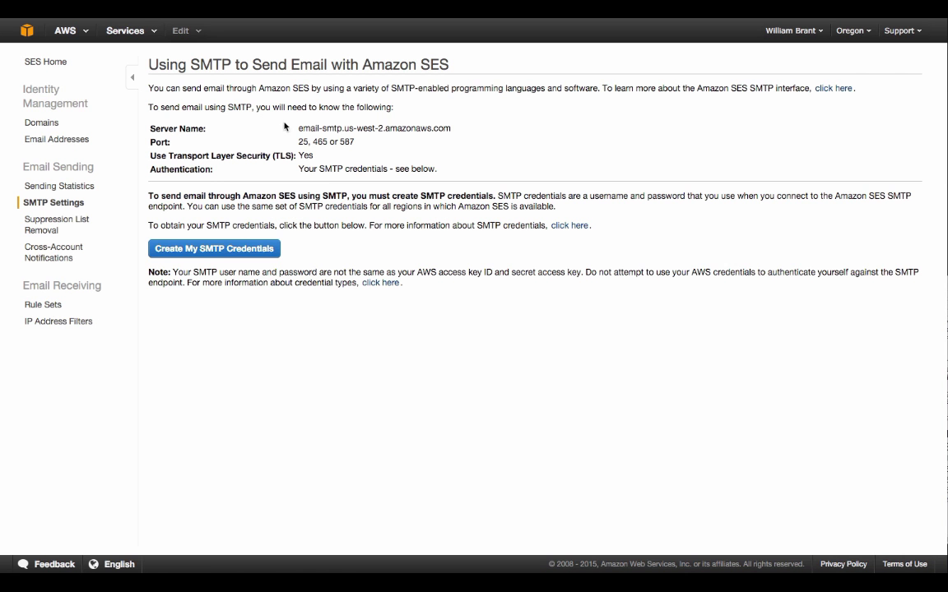
drag(299, 128, 458, 128)
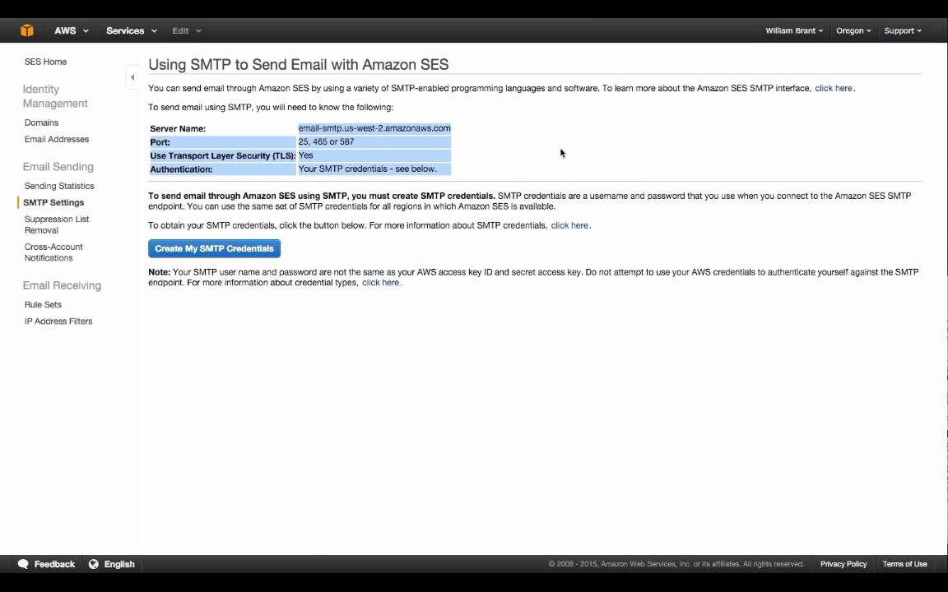
click(849, 31)
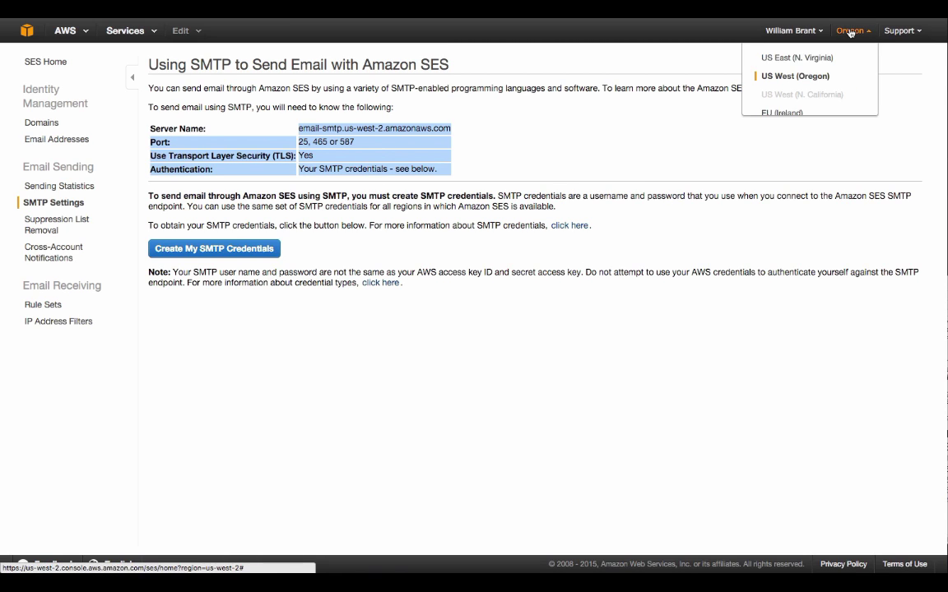
click(822, 62)
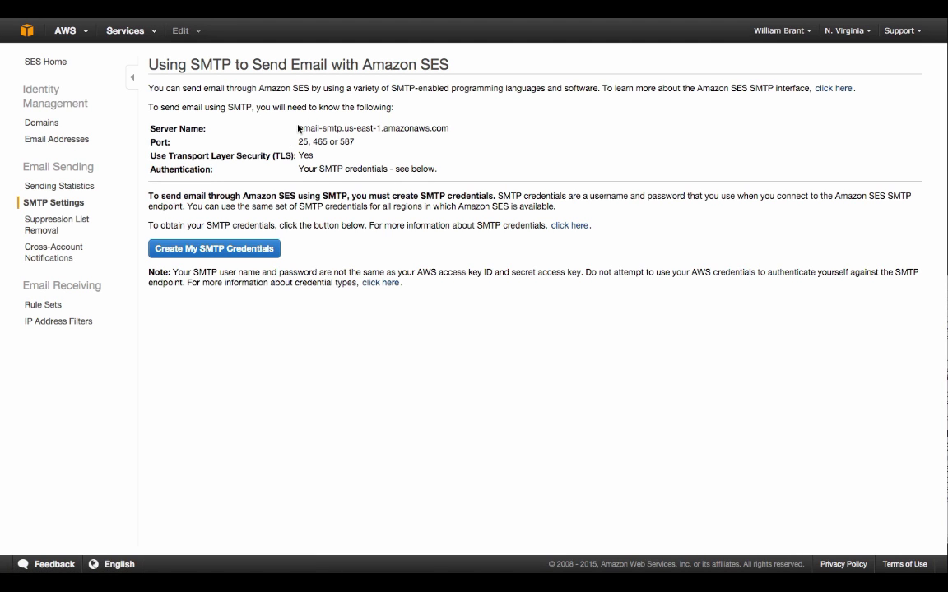
drag(298, 128, 450, 129)
key(ctrl+c)
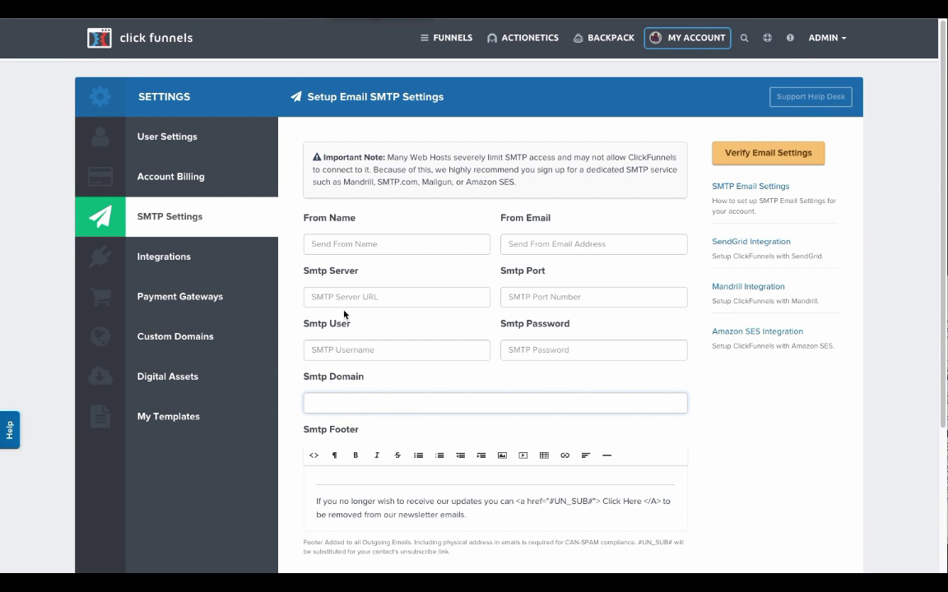
Enter SMTP server email-smtp.us-east-1.amazonaws.com and port 587 in ClickFunnels' SMTP form
click(353, 295)
key(ctrl+v)
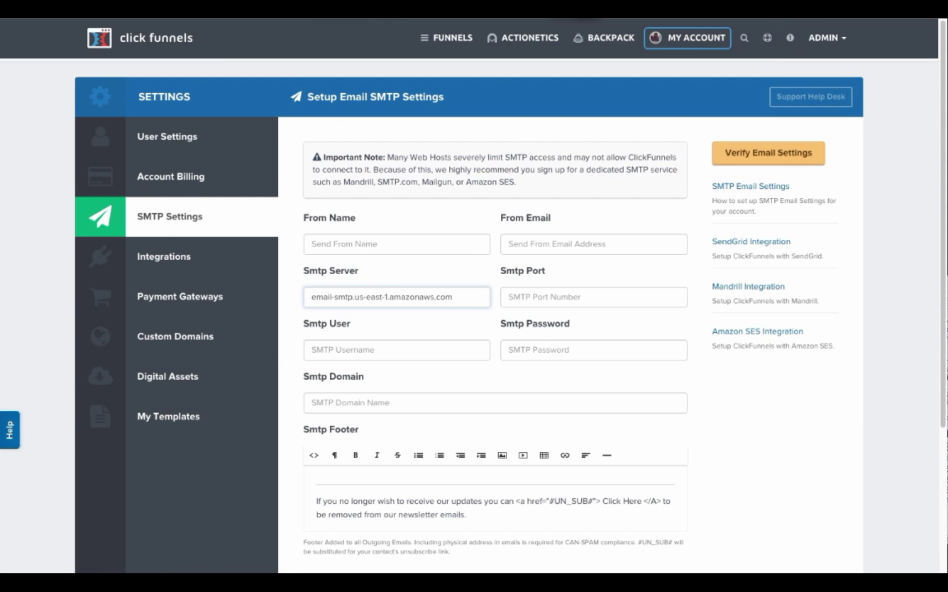
key(ctrl+shift+Tab)
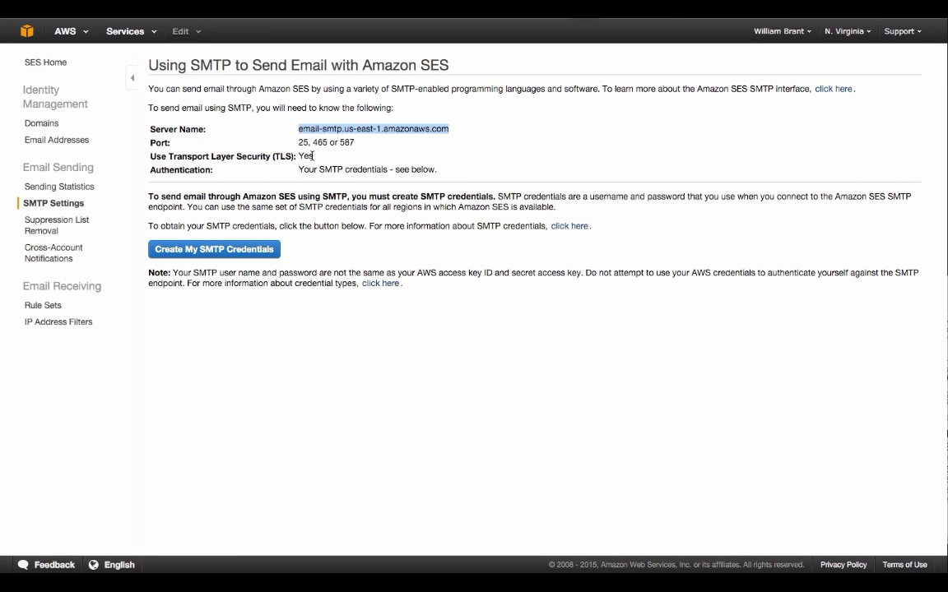
double_click(346, 144)
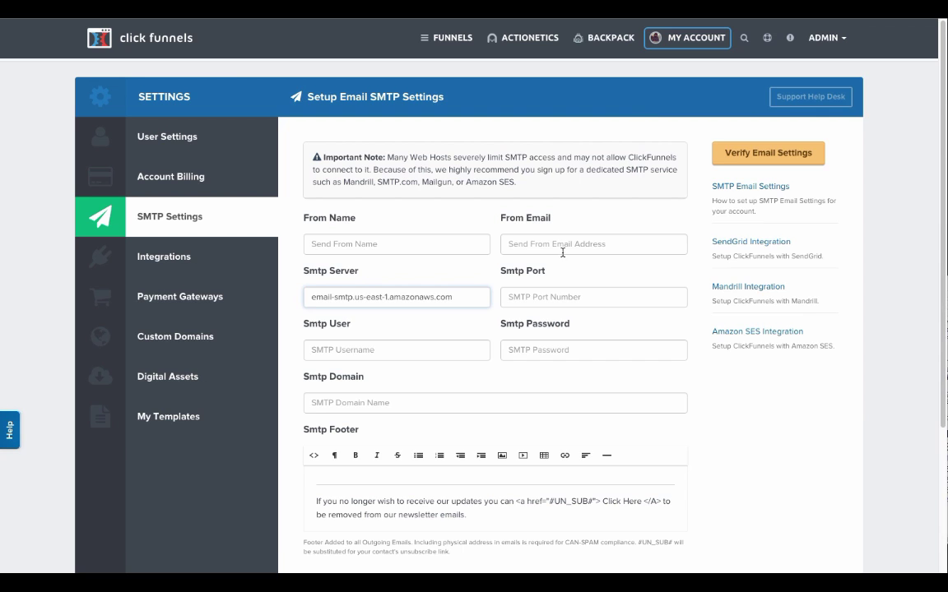
click(550, 296)
text(587)
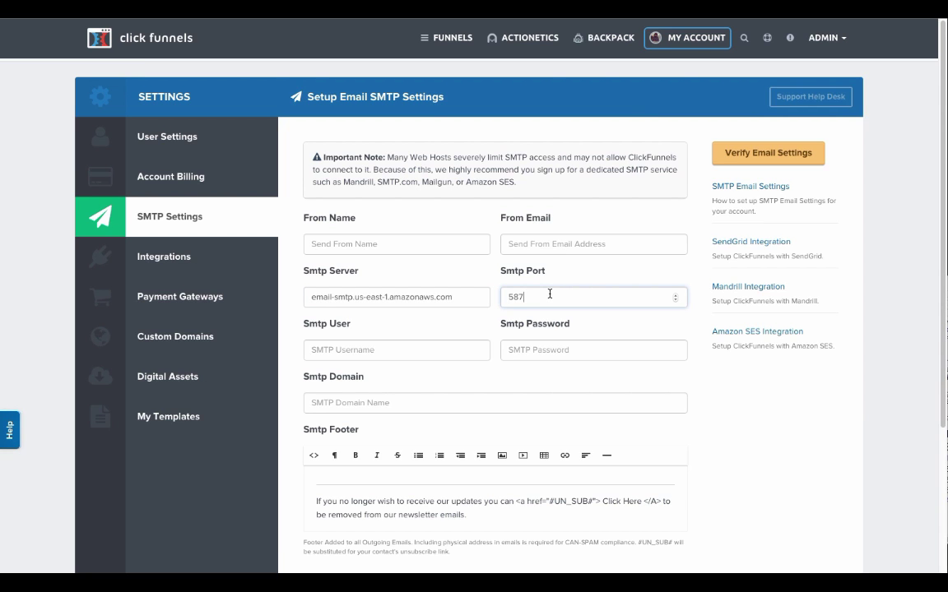
Set From Name to 'Family Survival New' and enter the alerts sender address as From Email
click(378, 246)
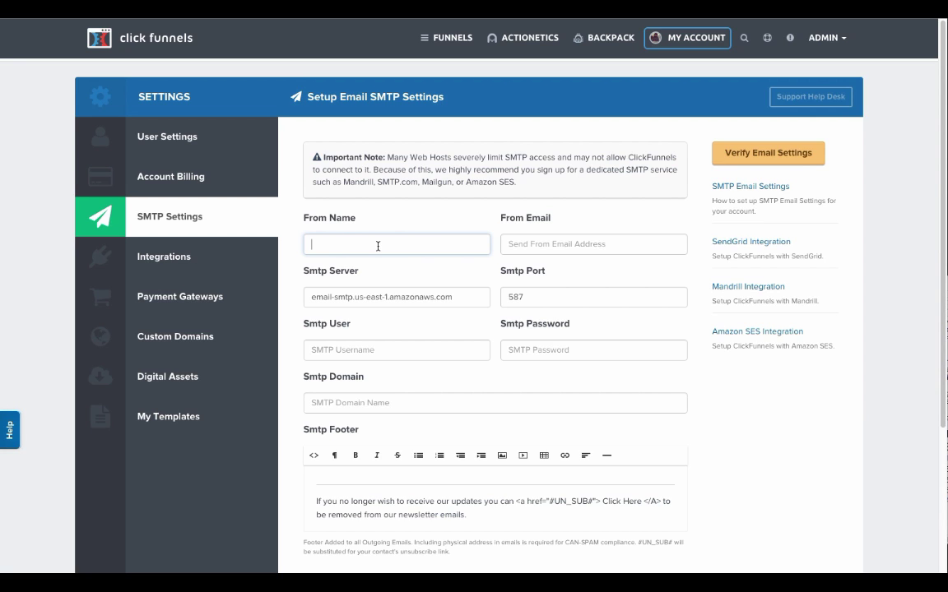
text(Family Survival New)
click(529, 246)
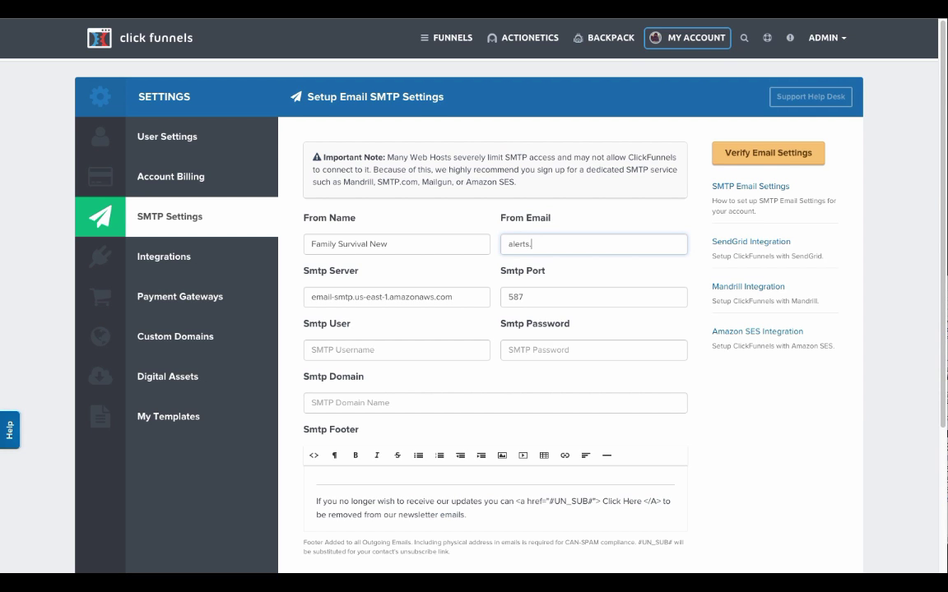
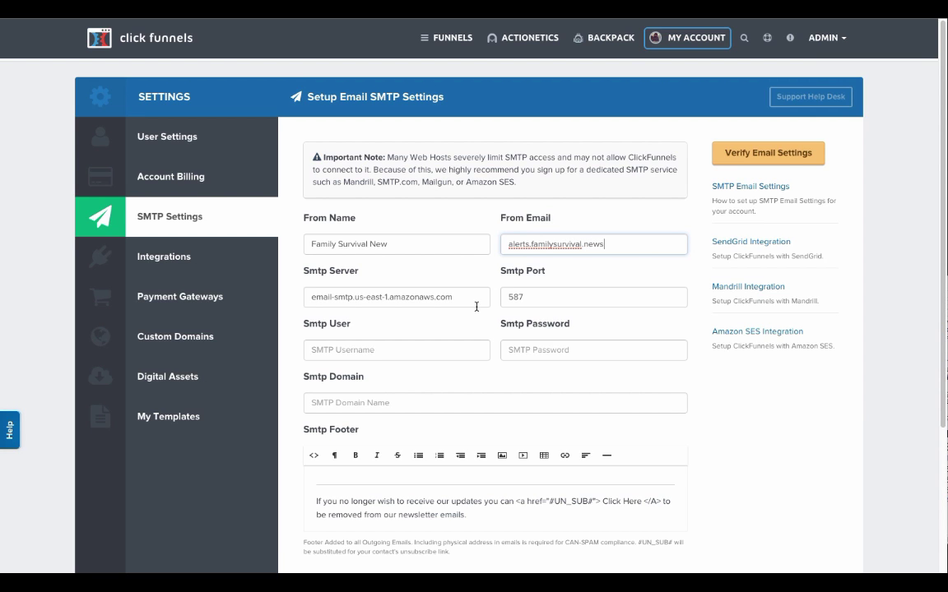
click(370, 353)
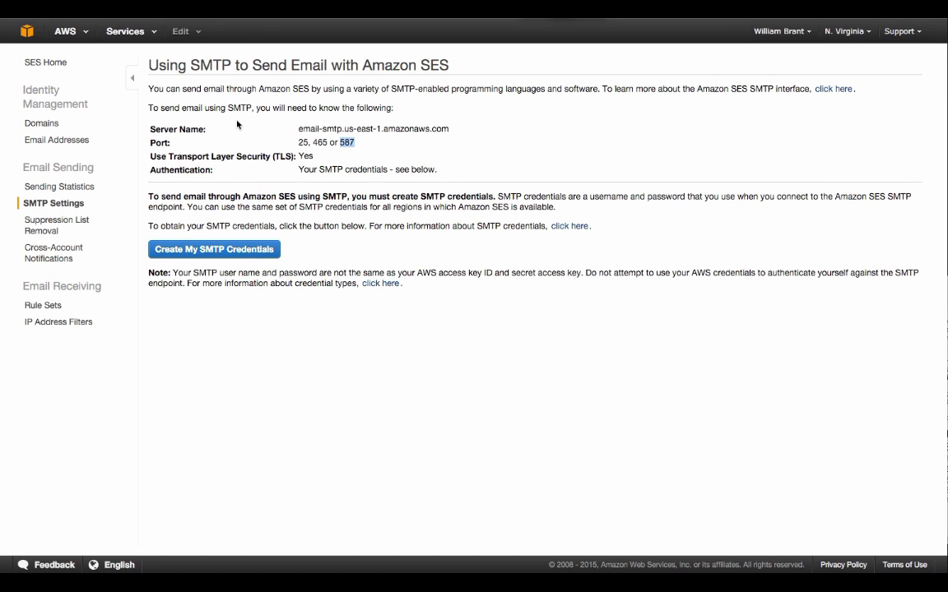
Create an SES SMTP user with the default name, reveal its credentials and copy the SMTP username
click(171, 252)
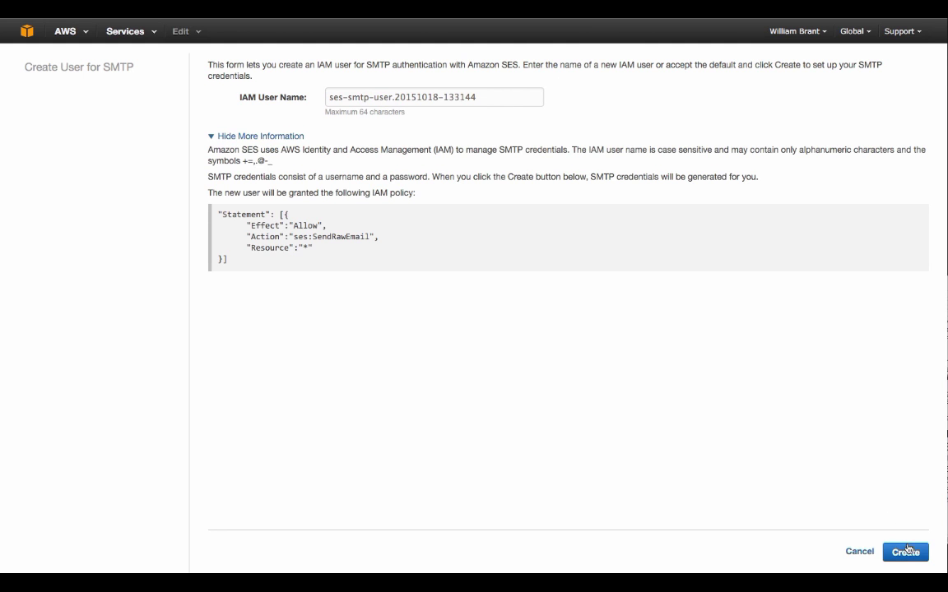
click(905, 553)
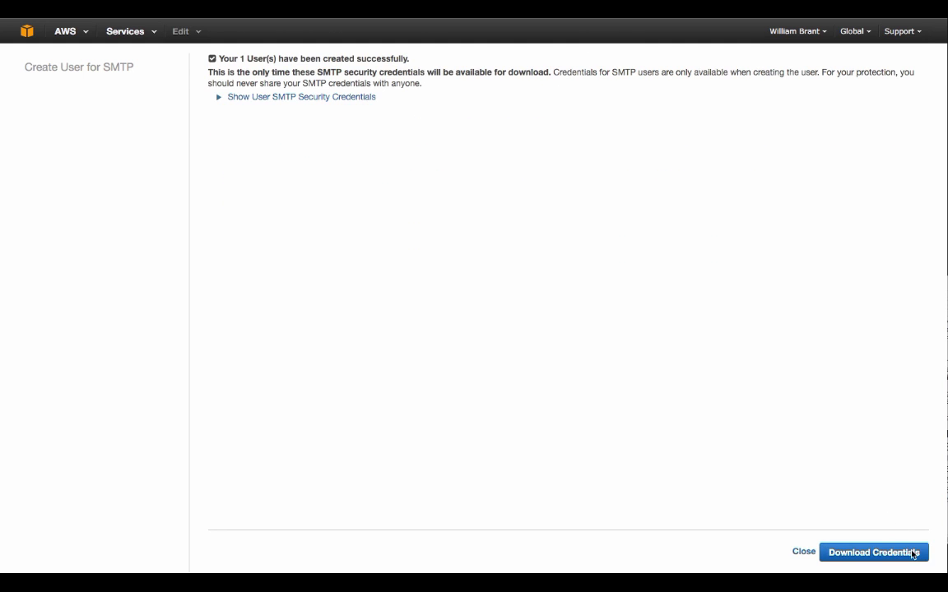
click(241, 99)
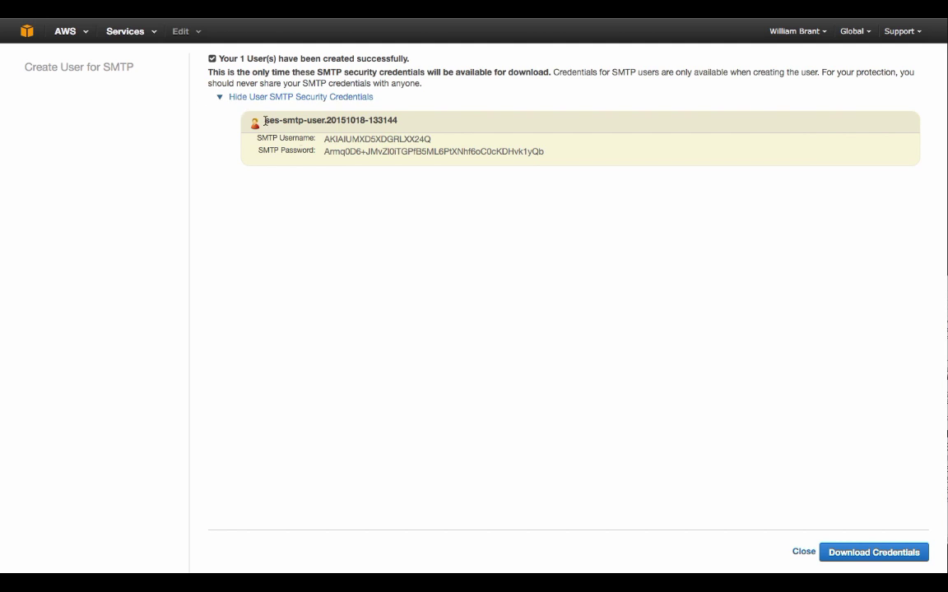
drag(324, 140, 455, 138)
key(ctrl+c)
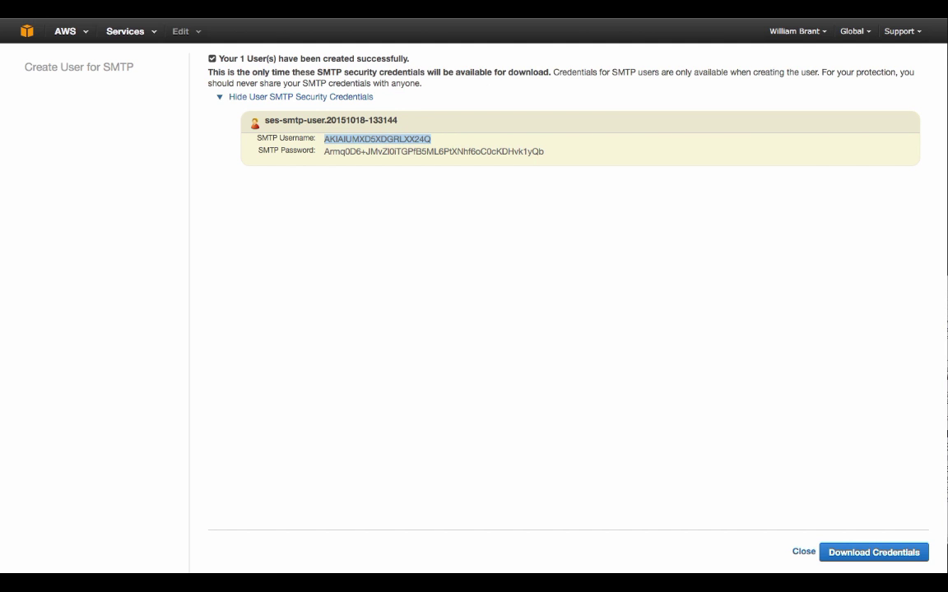
key(ctrl+Tab)
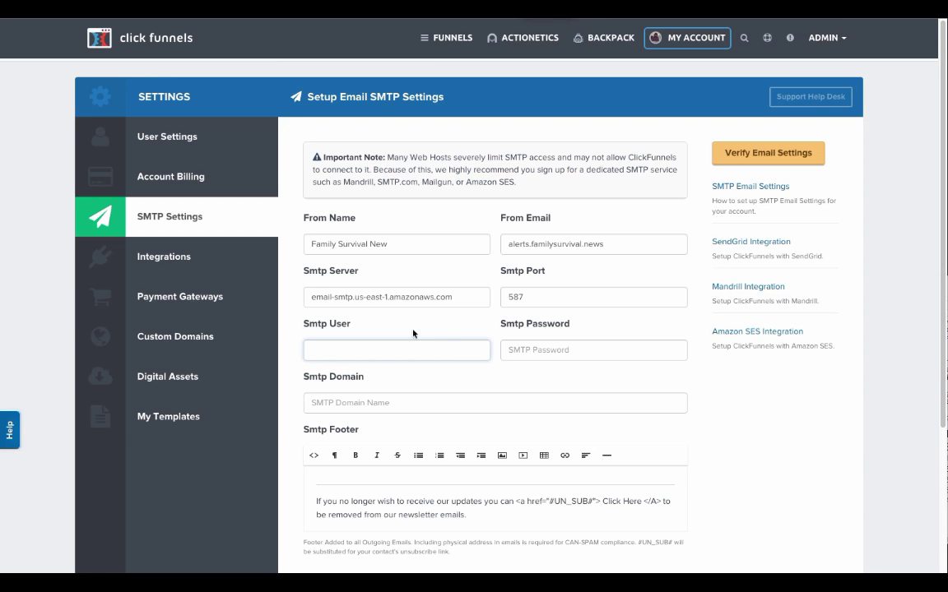
Paste the SMTP username into Smtp User, copy the password and save credentials.csv
key(ctrl+v)
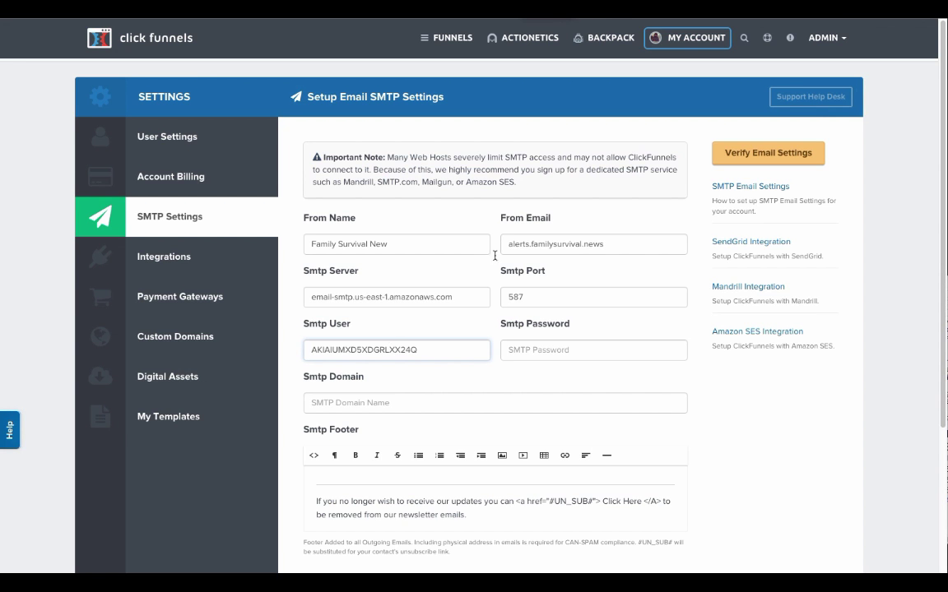
key(ctrl+shift+Tab)
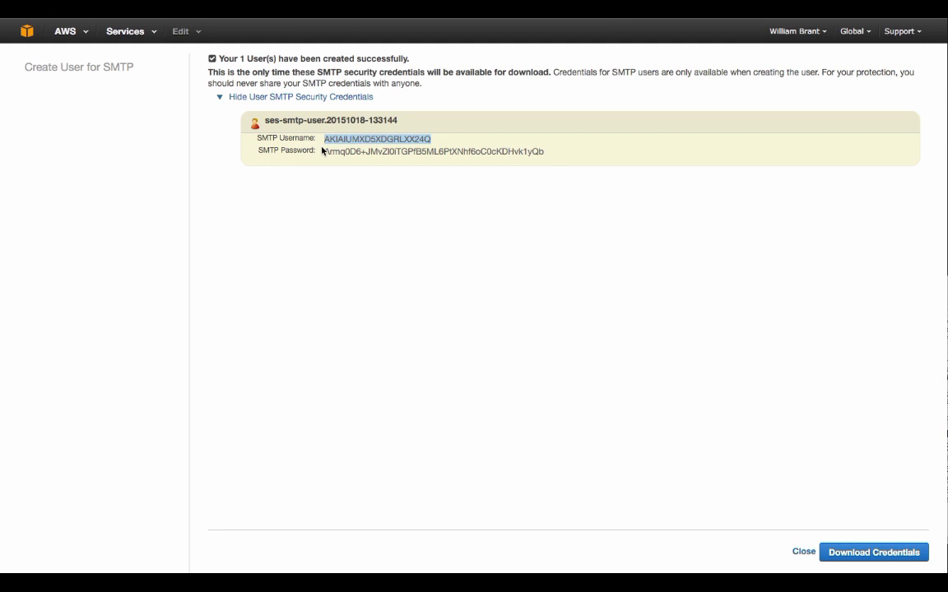
drag(323, 151, 558, 161)
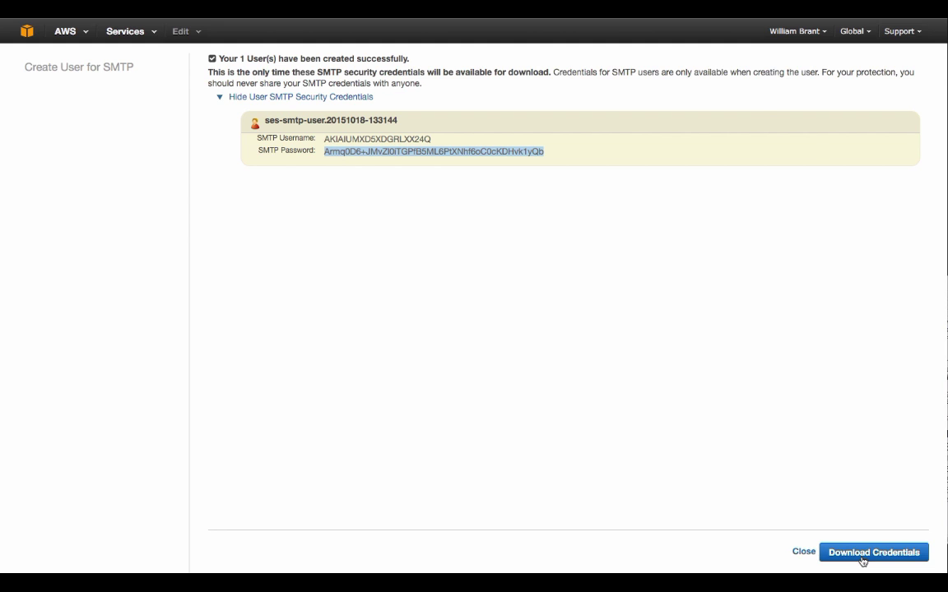
click(862, 561)
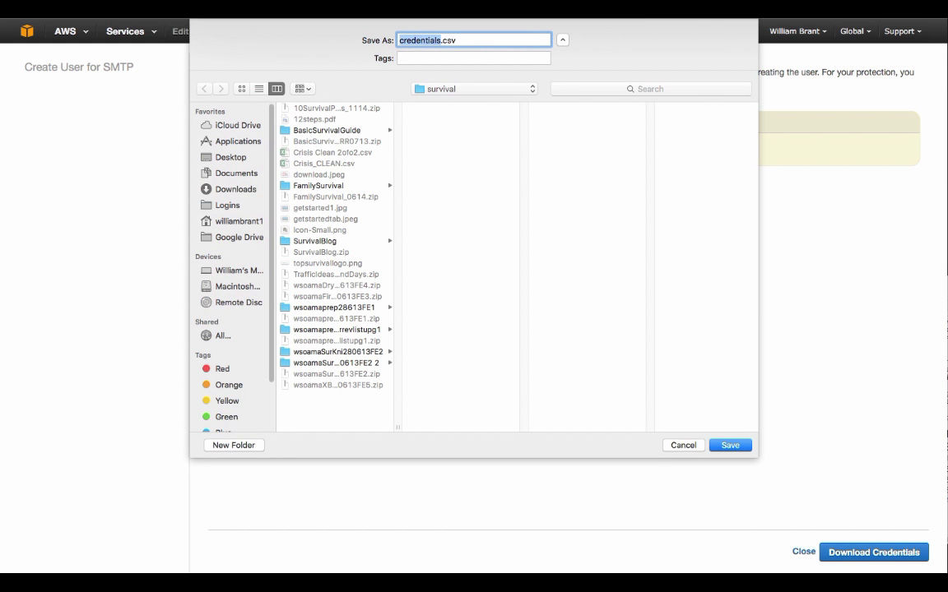
click(730, 445)
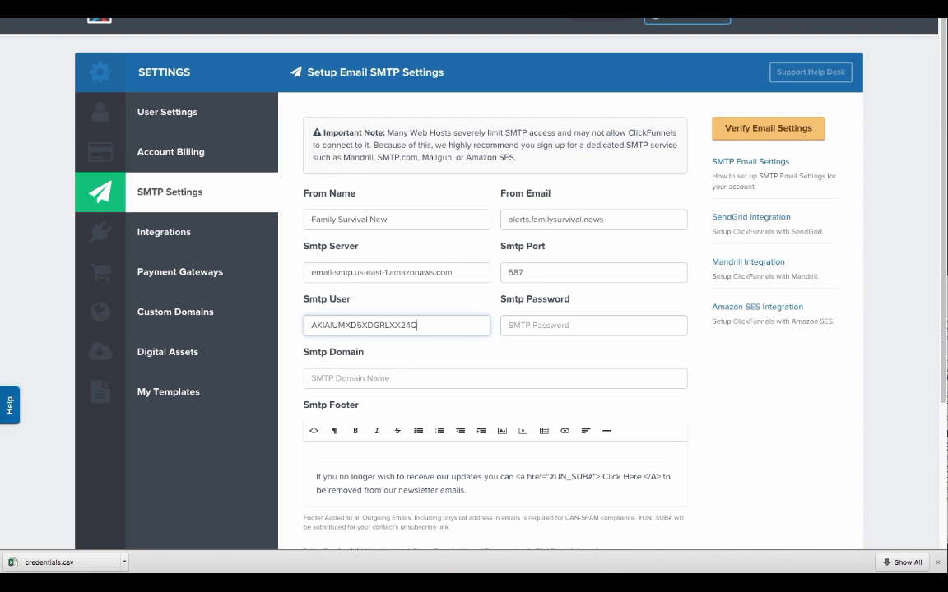
Paste the SES SMTP password into Smtp Password and update the email settings
click(537, 338)
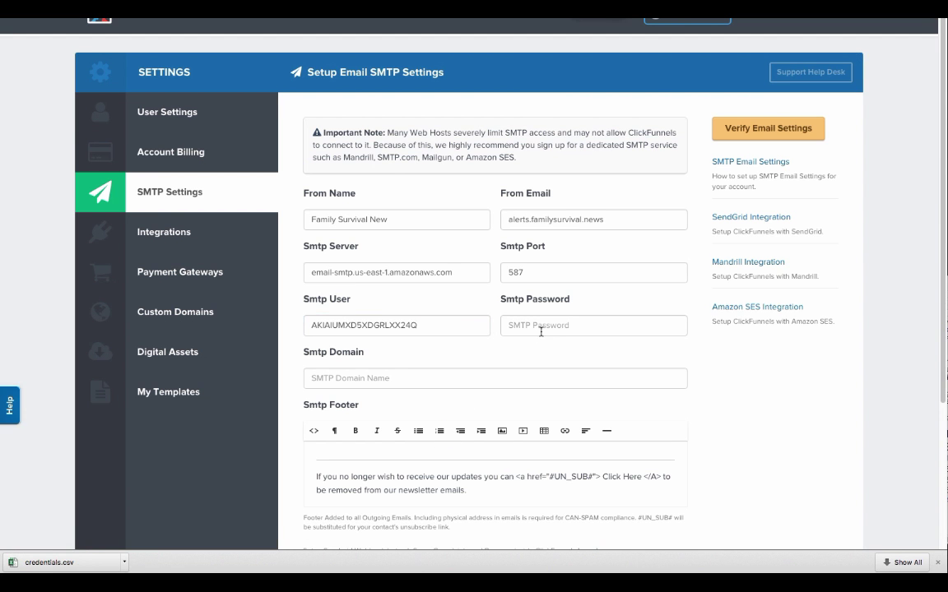
click(540, 326)
key(super+v)
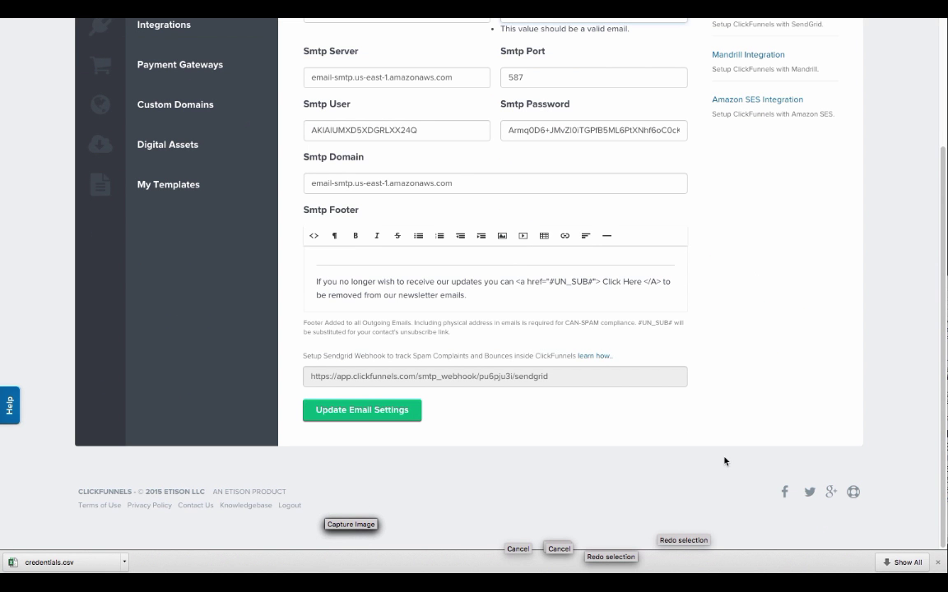
click(406, 411)
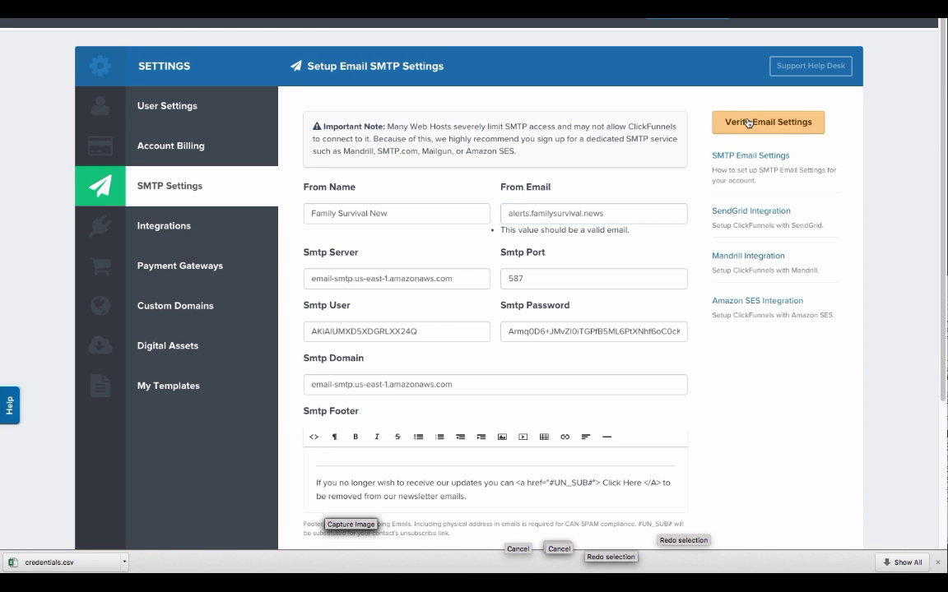
Add the missing @ to the From Email address, save, and re-verify the SMTP settings
click(748, 122)
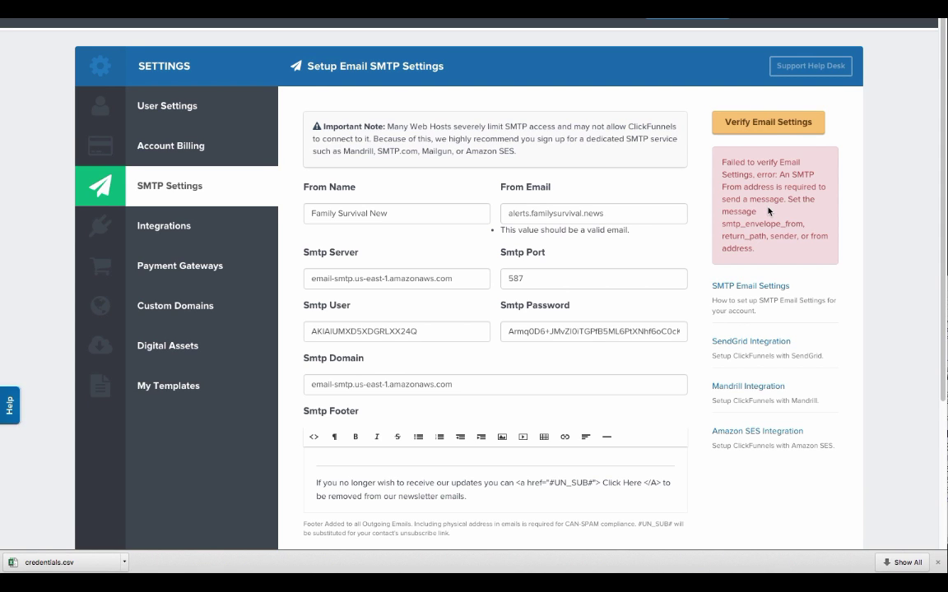
click(532, 214)
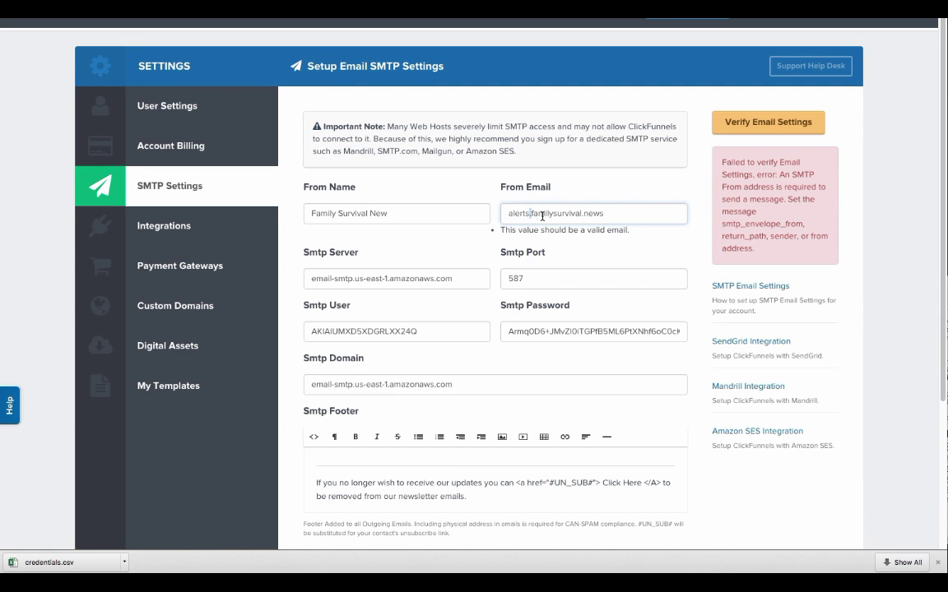
text(@)
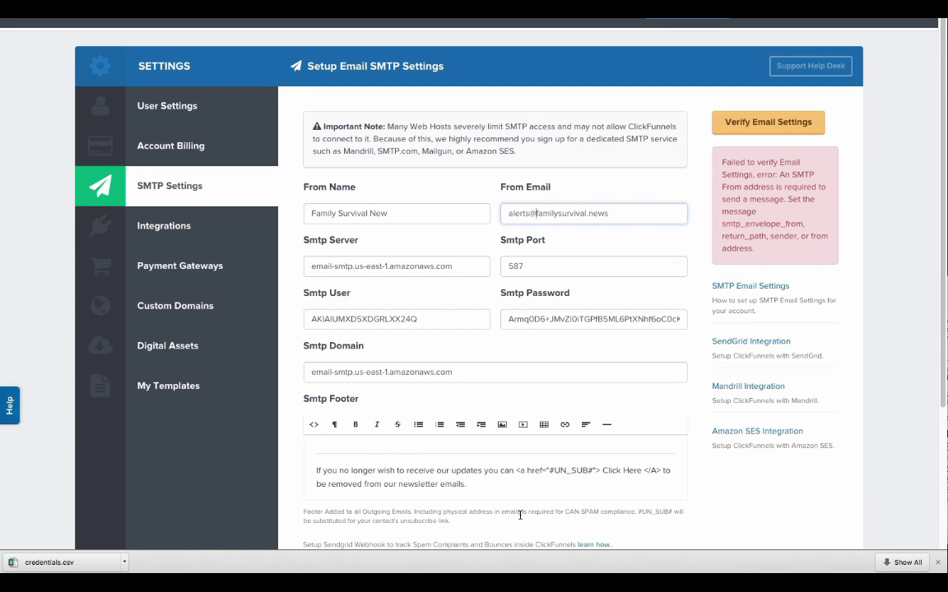
scroll(477, 498, down, 3)
click(362, 410)
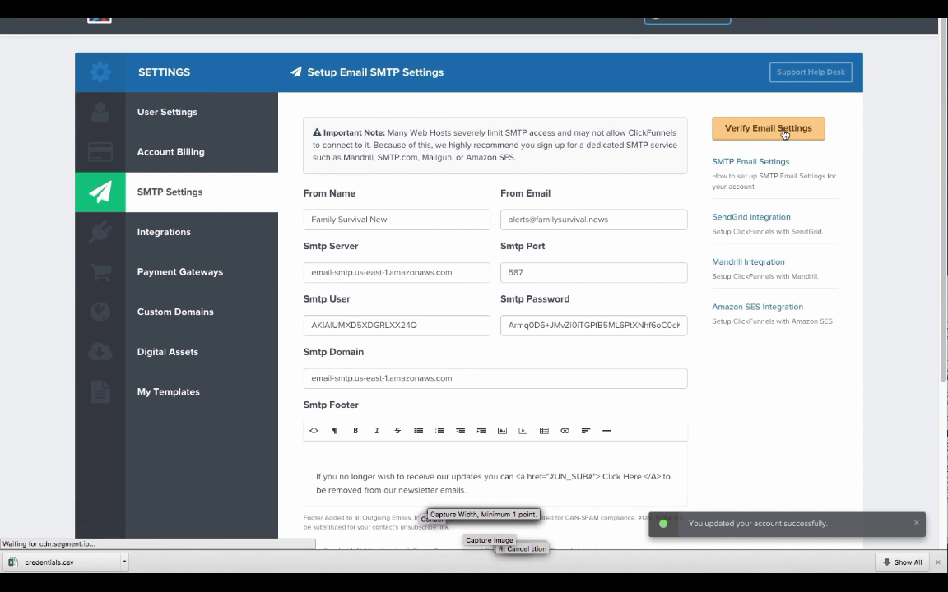
click(780, 131)
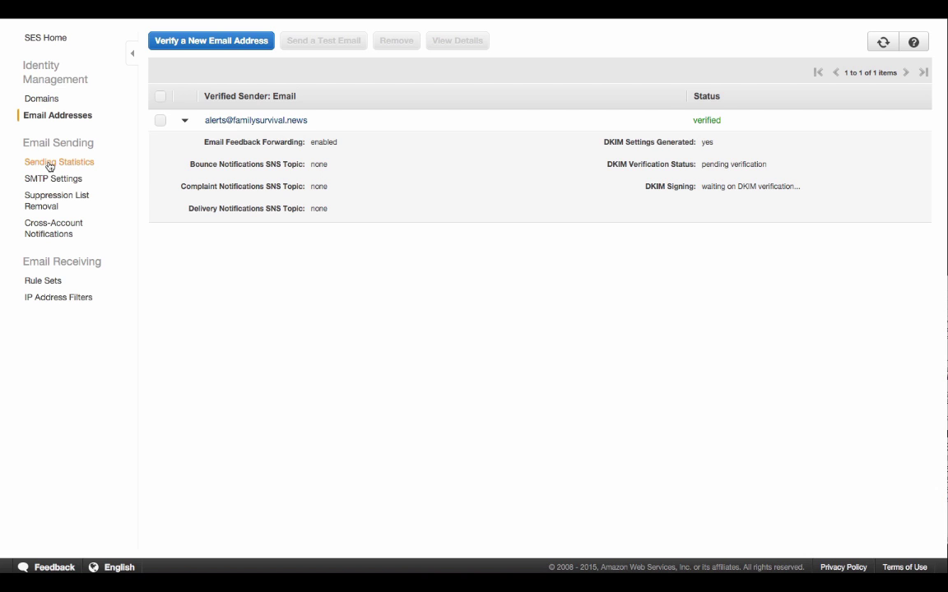
Check the 200-per-day quota under Sending Statistics and request a sending limit increase
click(50, 164)
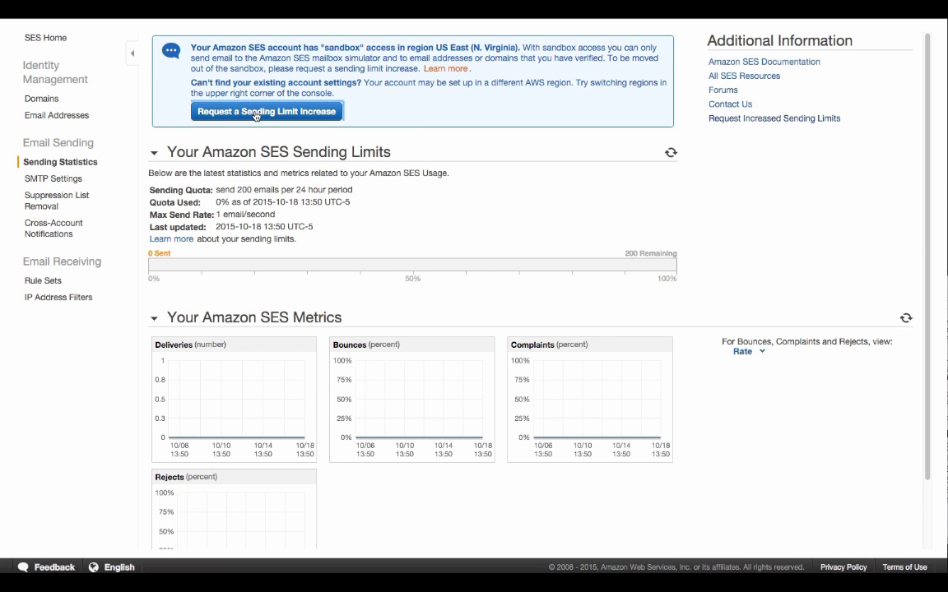
click(256, 113)
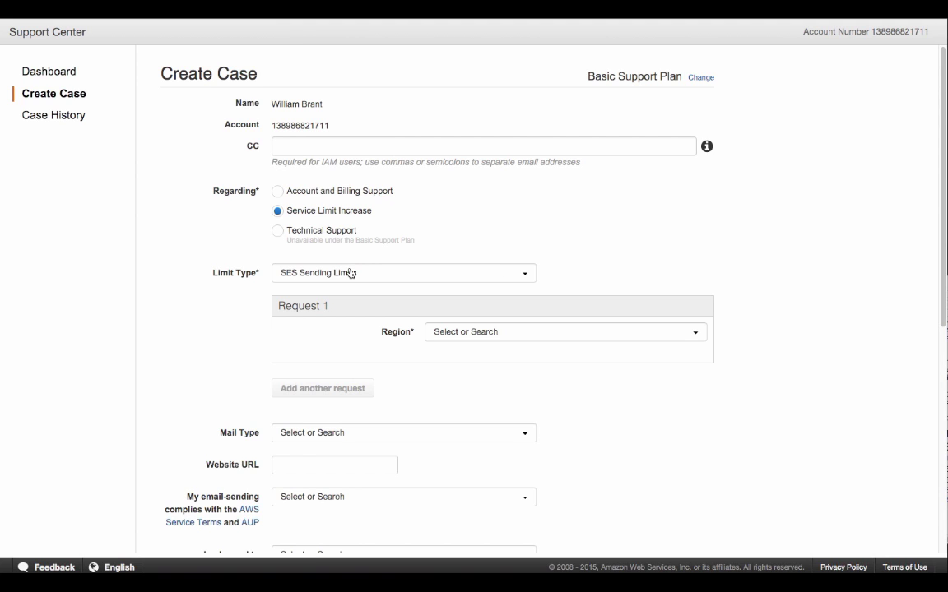
Set Request 1 to US East (Northern Virginia), Desired Daily Sending Quota, new limit 1000
click(520, 336)
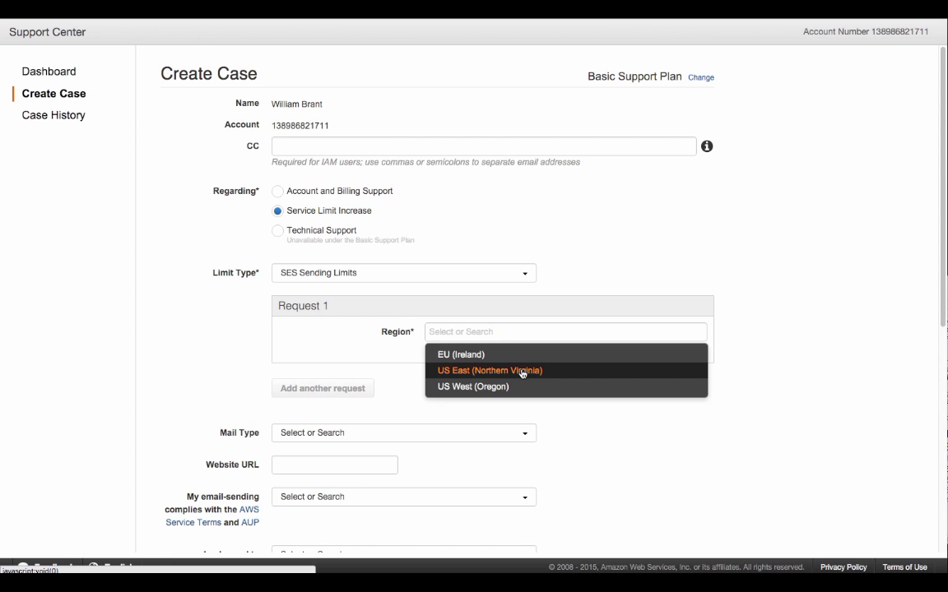
click(521, 371)
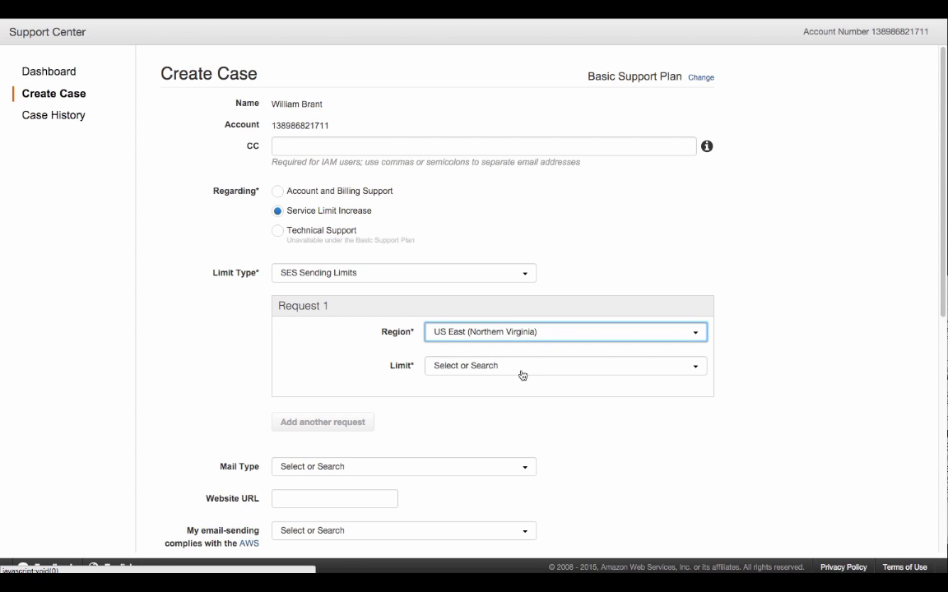
click(522, 370)
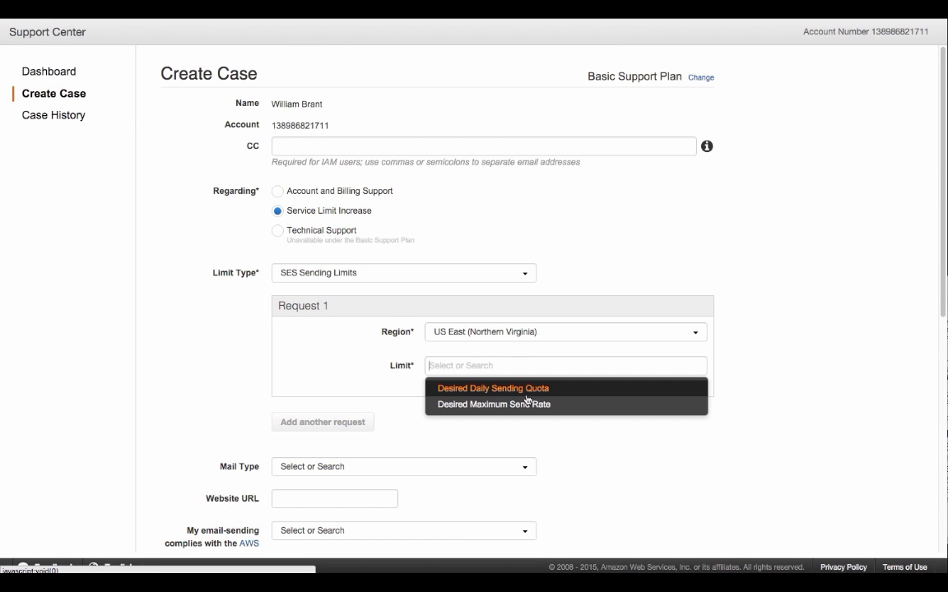
click(532, 393)
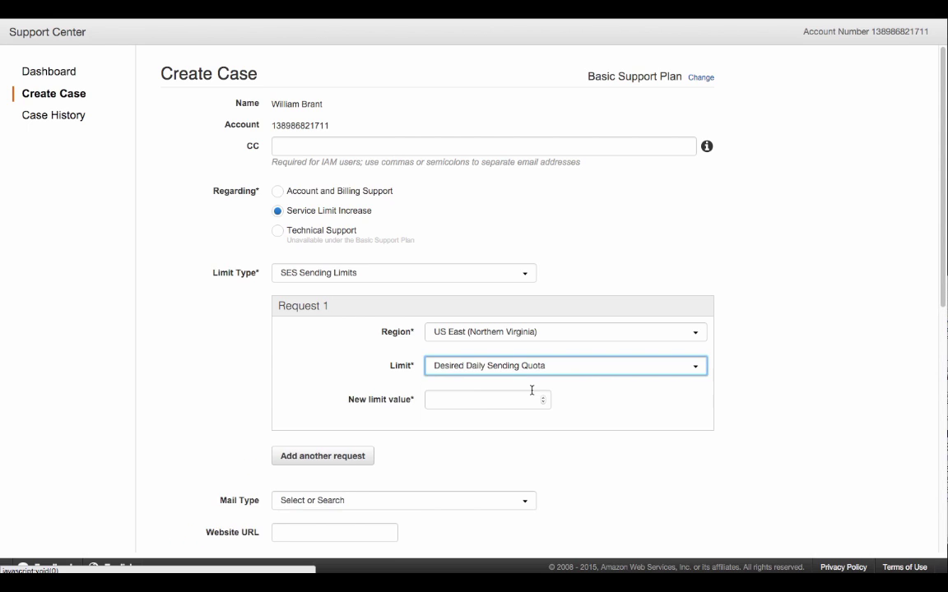
click(485, 402)
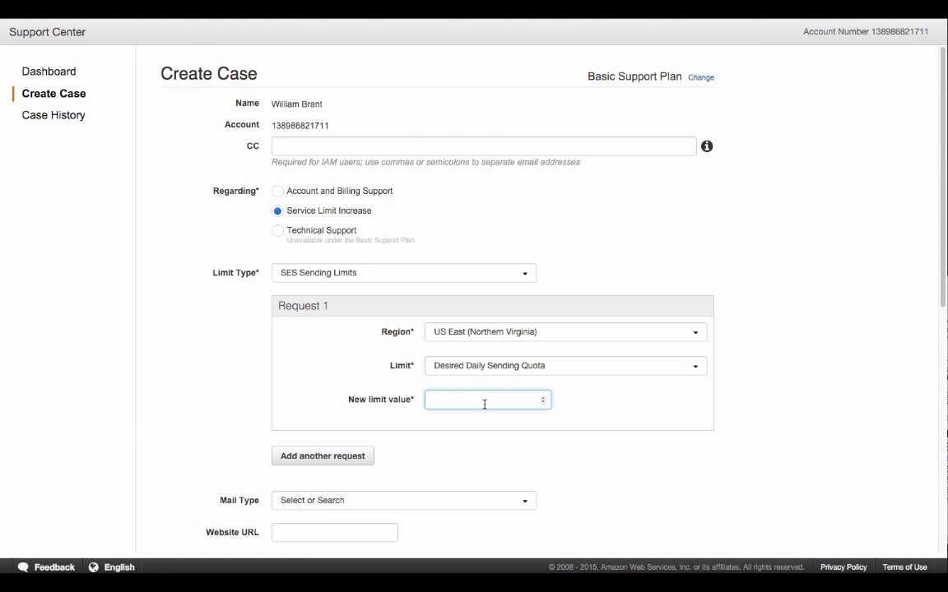
text(100)
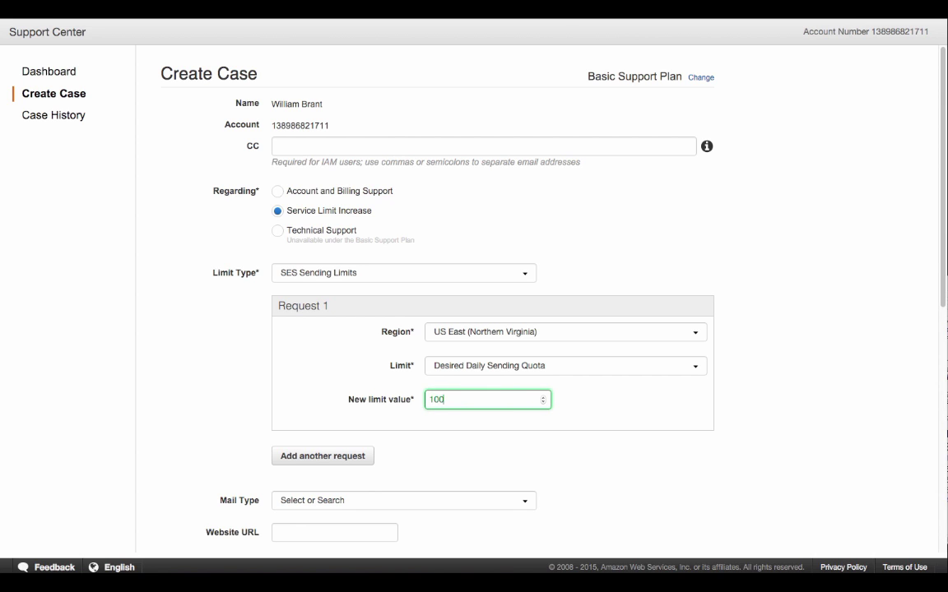
text(0)
scroll(201, 390, down, 3)
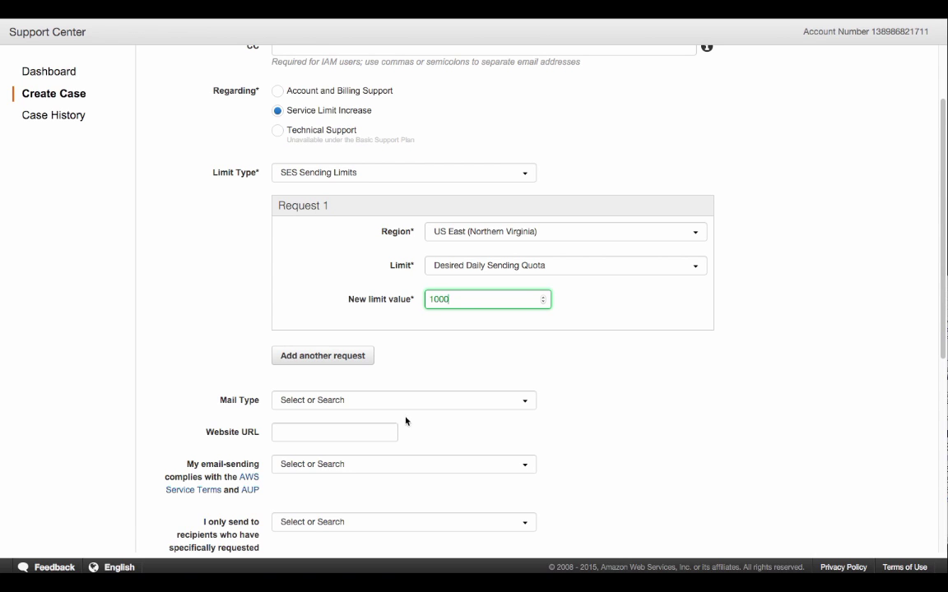
click(435, 399)
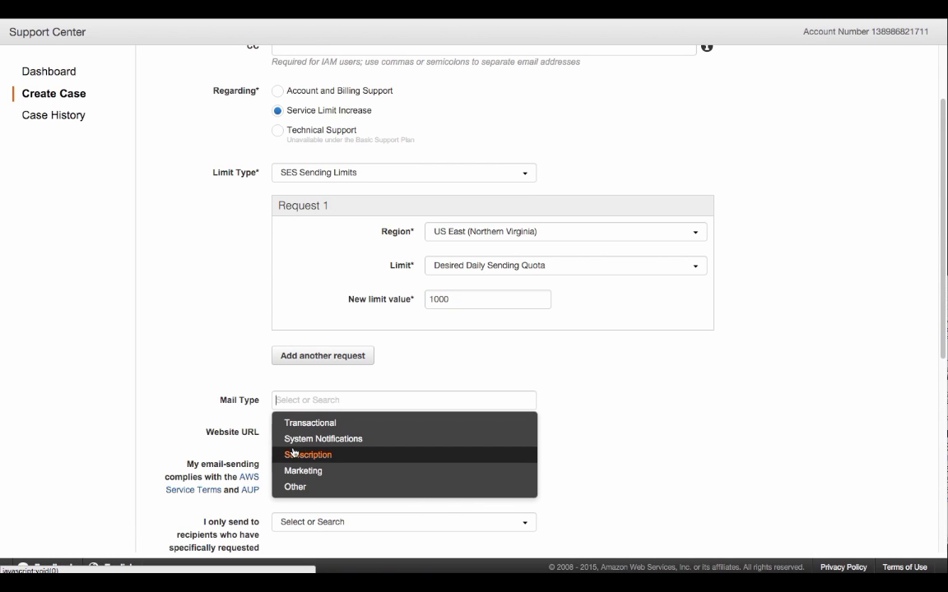
click(319, 423)
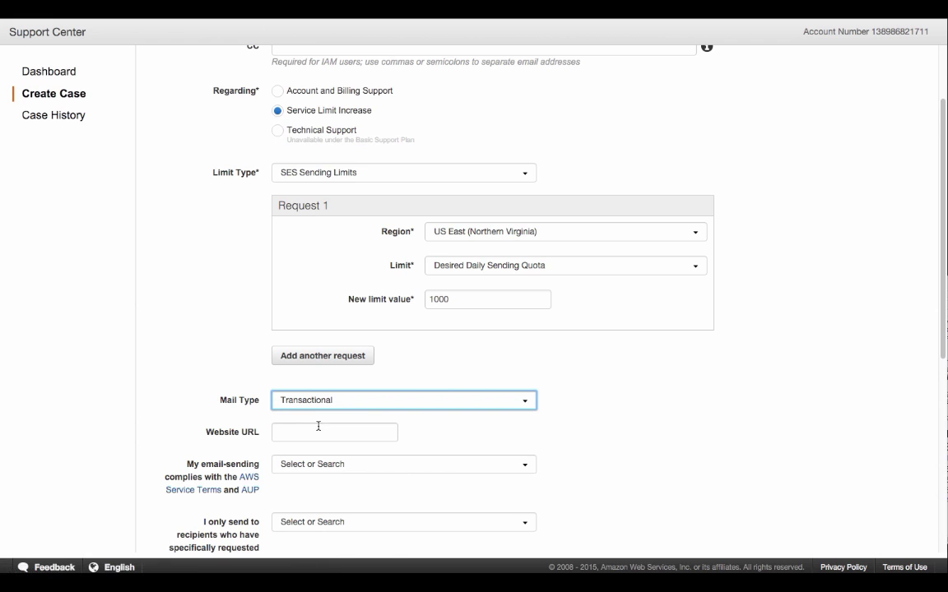
click(337, 432)
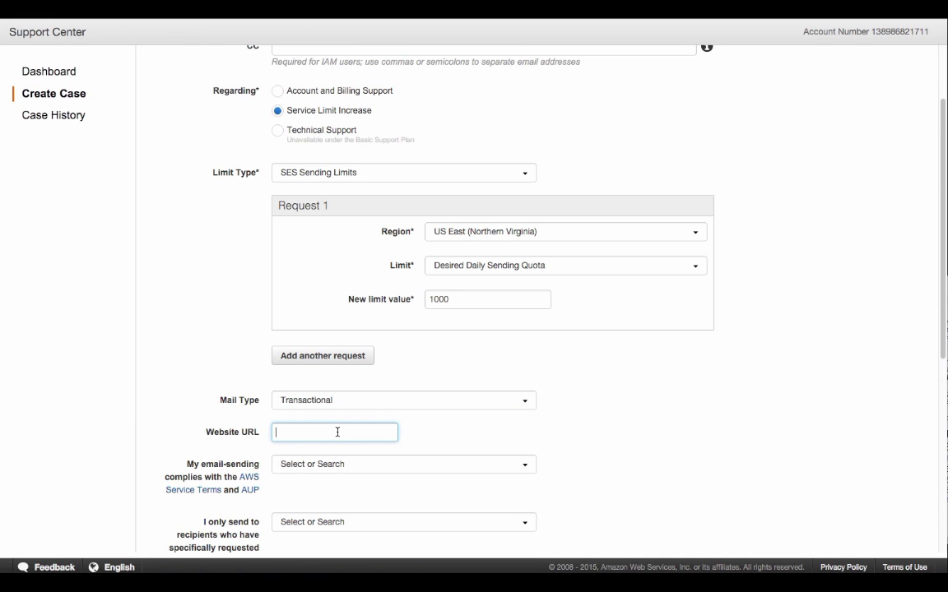
text(http://familysurvival.news)
scroll(650, 442, down, 3)
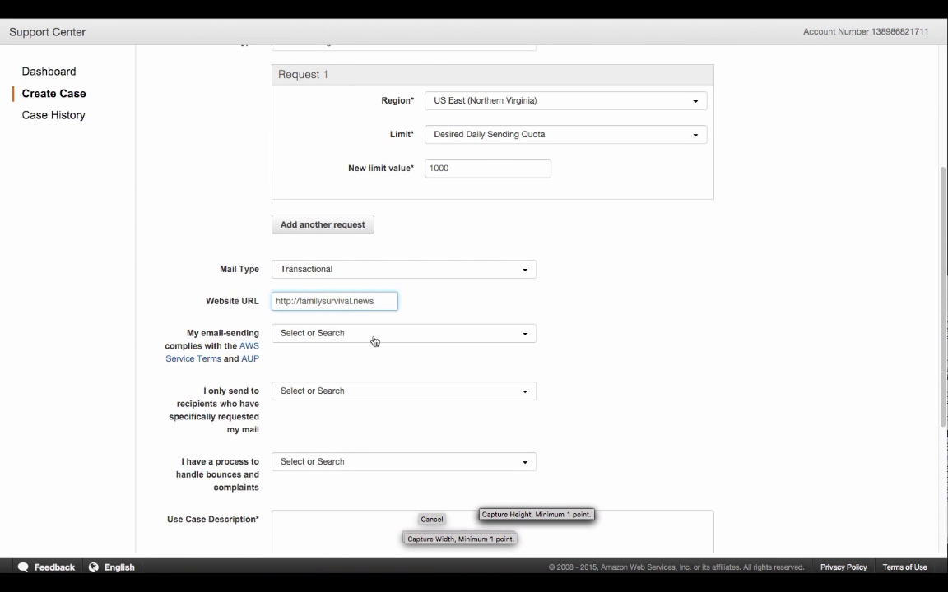
Answer Yes to the AWS terms, opt-in recipients and bounce-handling compliance questions
click(374, 335)
click(338, 355)
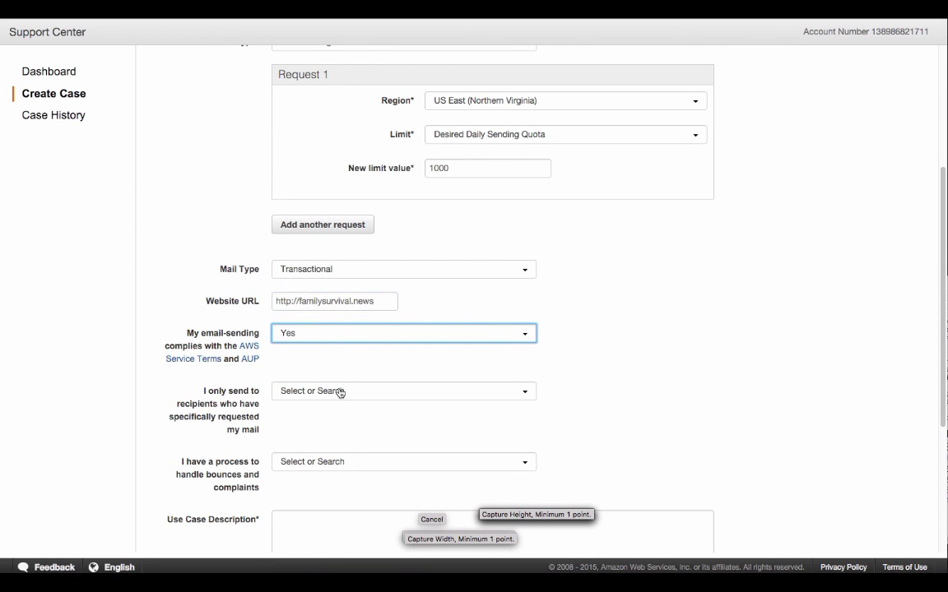
click(340, 393)
click(340, 413)
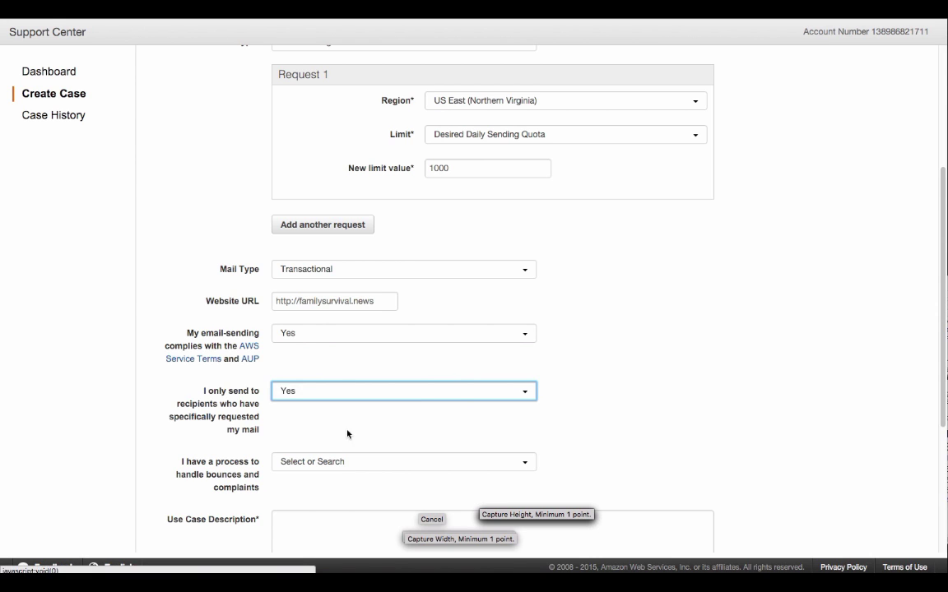
scroll(458, 400, down, 3)
click(321, 236)
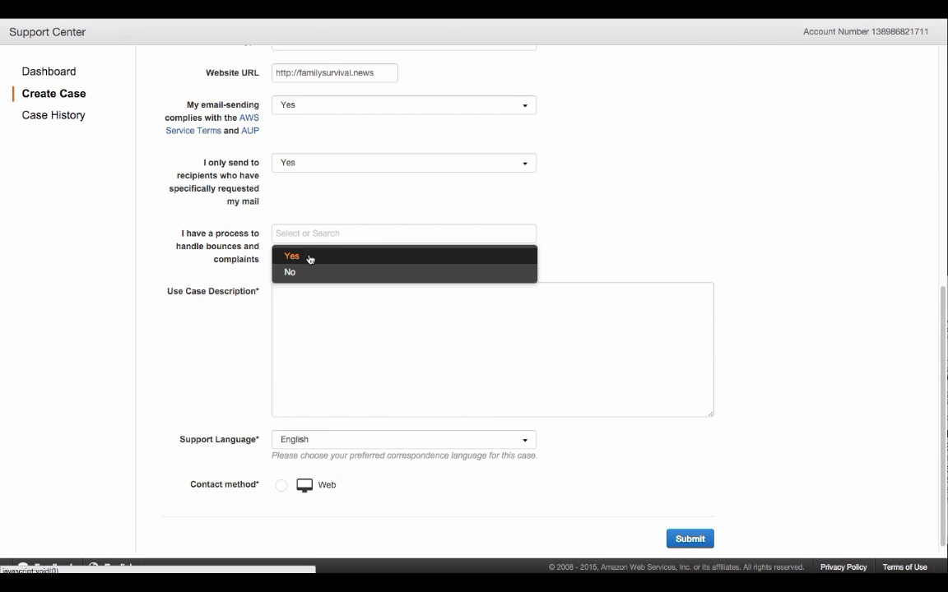
click(309, 257)
click(339, 341)
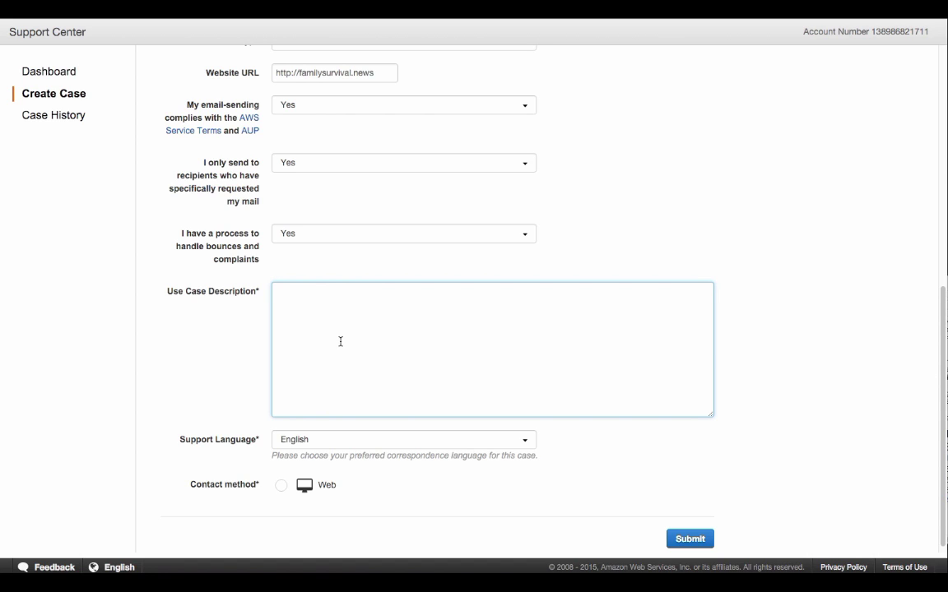
Describe the use case as selling products and sending purchase order receipts via Amazon SES
text(I will be selling products from my )
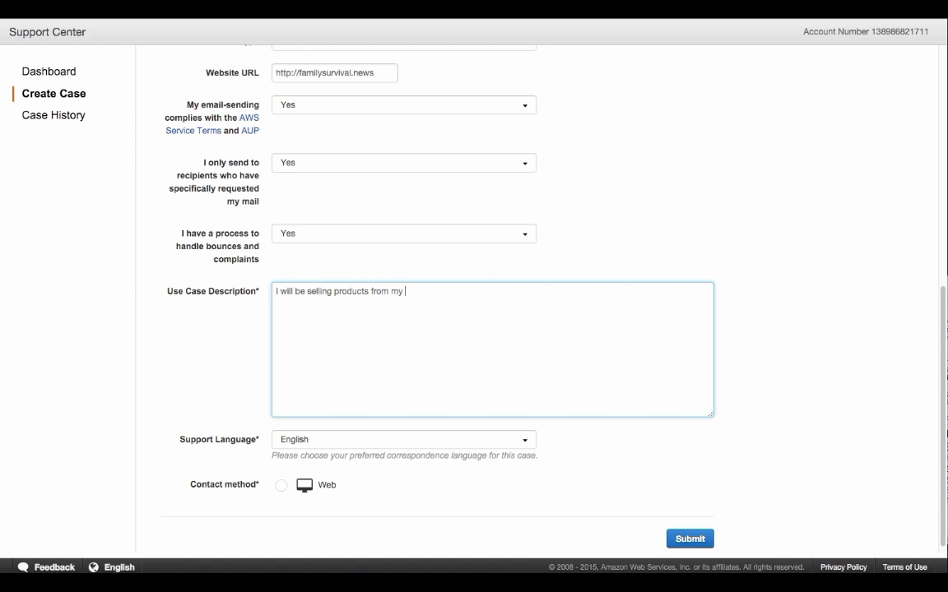
text(website and)
text( sell)
key(BackSpace)
key(BackSpace)
text(t)
key(BackSpace)
key(BackSpace)
key(BackSpace)
text(am currently setting )
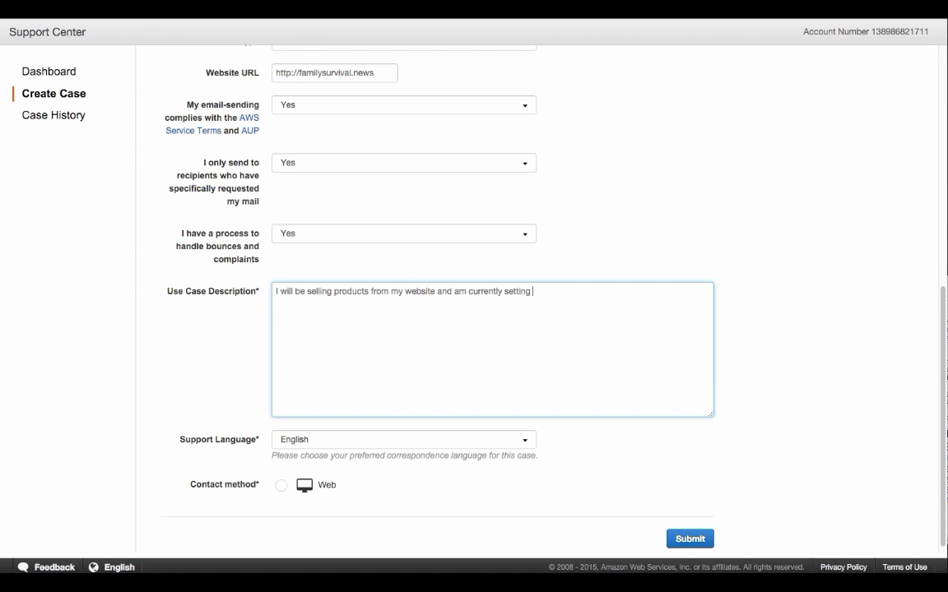
text(up my shopping cart using Ama)
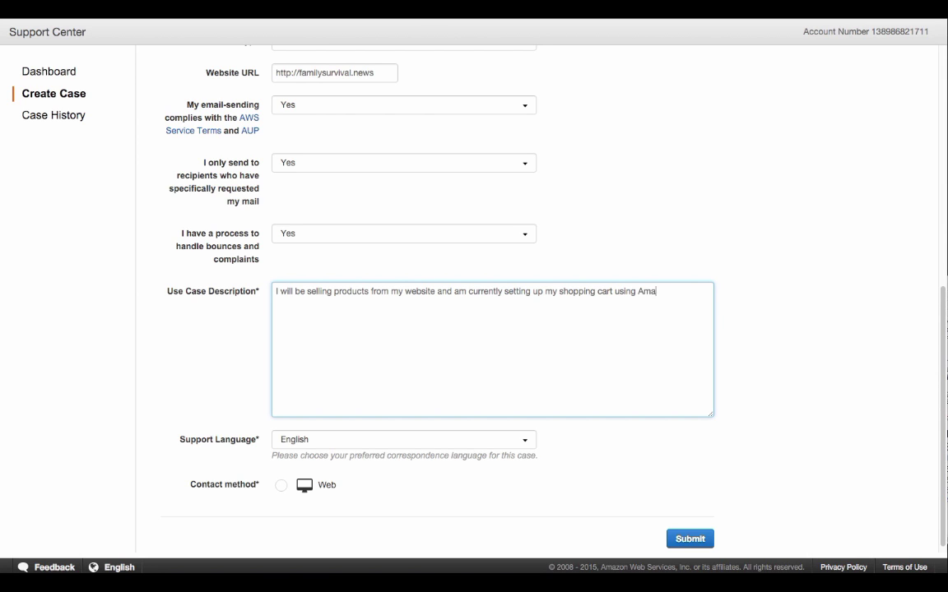
text(zon SES to m)
key(BackSpace)
text(send purchase or)
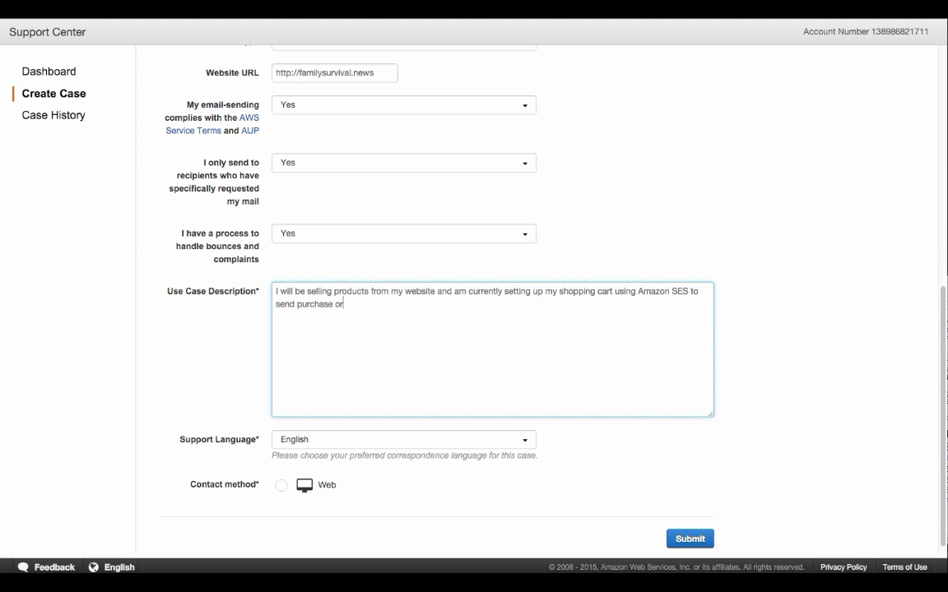
text(der receipts to my customers.)
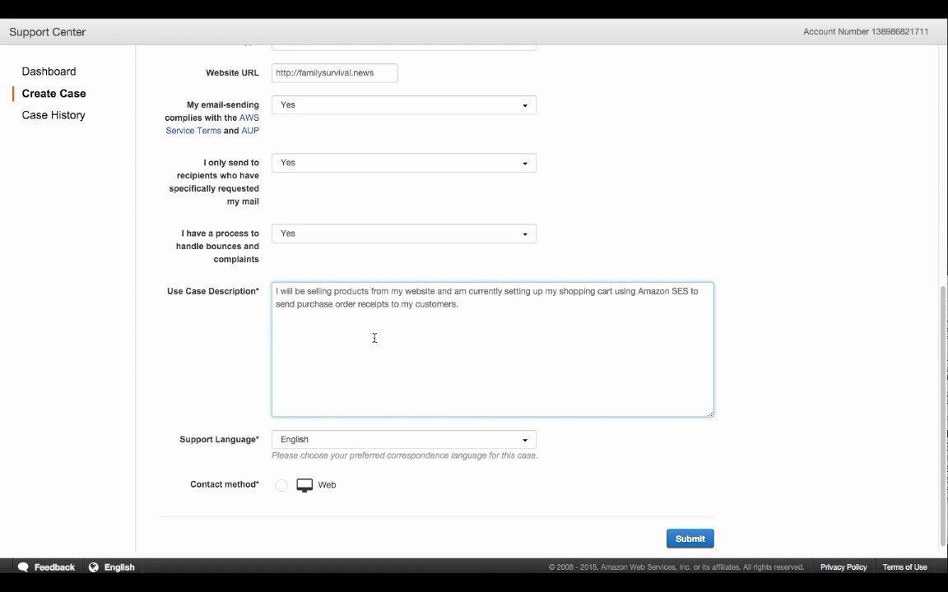
Choose Web as the contact method and submit the case
scroll(502, 362, down, 1)
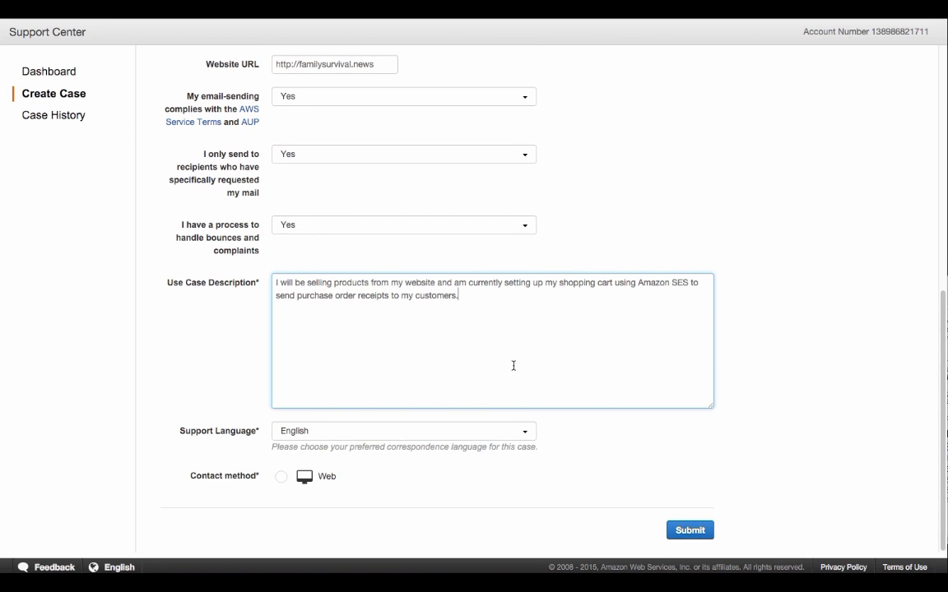
click(284, 478)
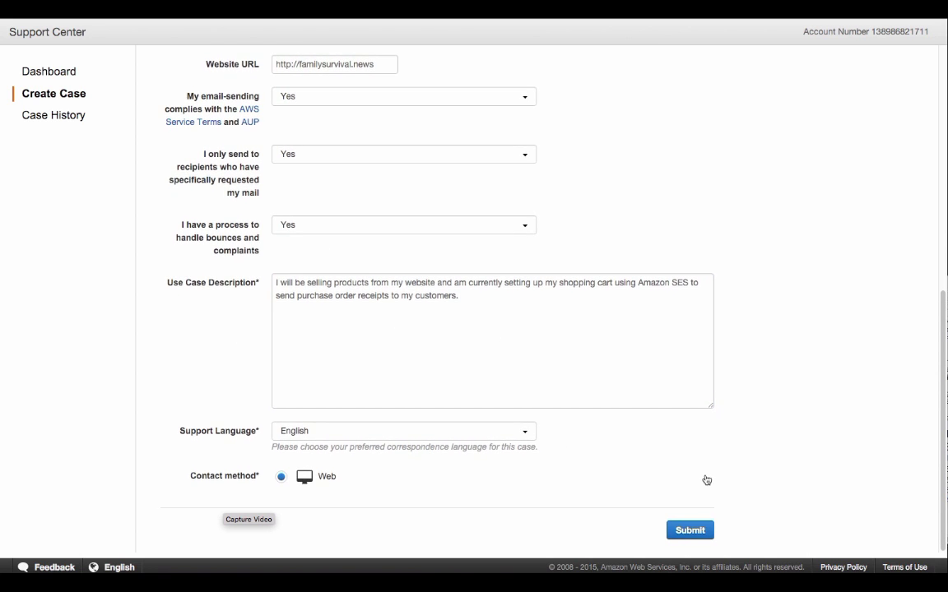
click(696, 533)
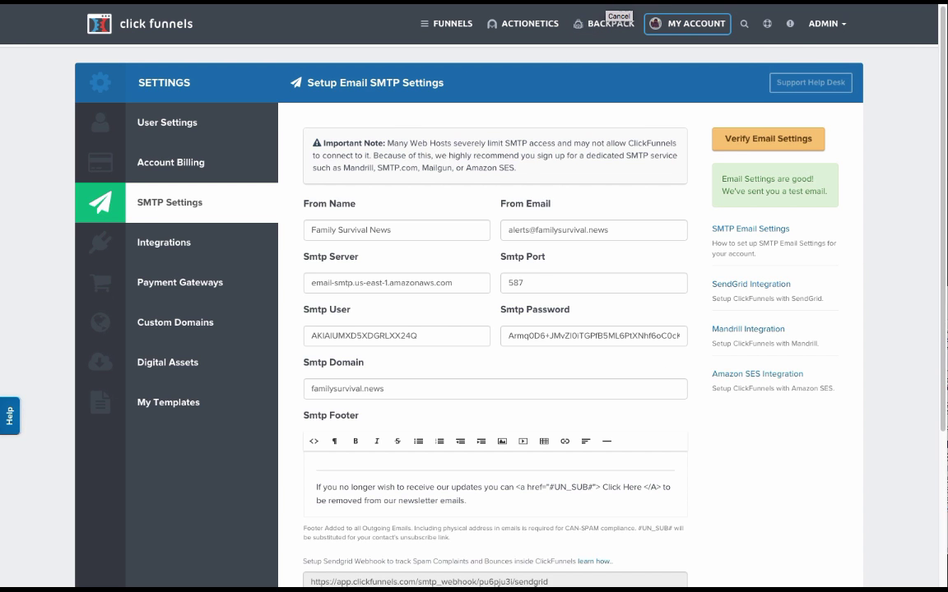
After reviewing the case details, switch browser tabs to the SES Email Addresses page
key(ctrl+Tab)
key(ctrl+Tab)
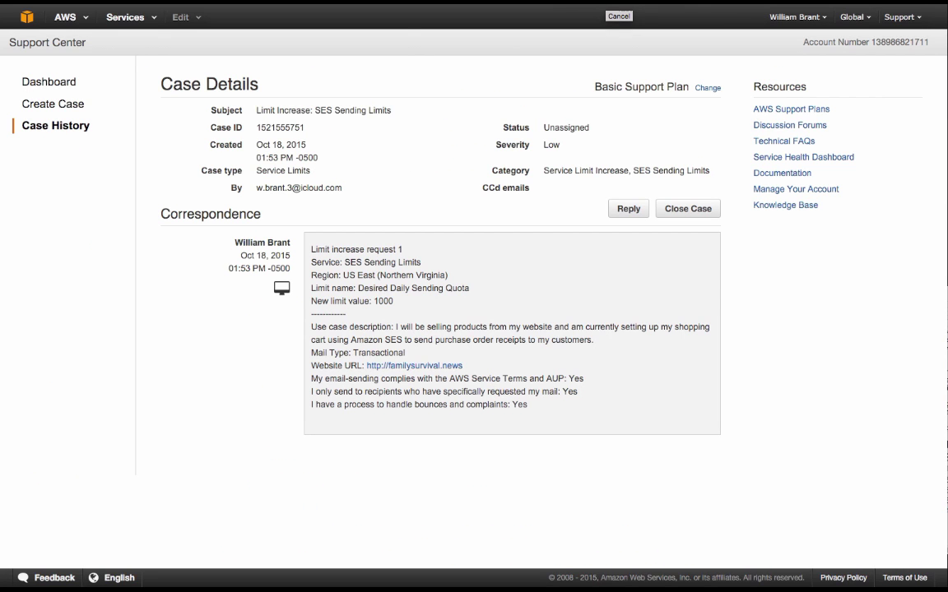
key(ctrl+Tab)
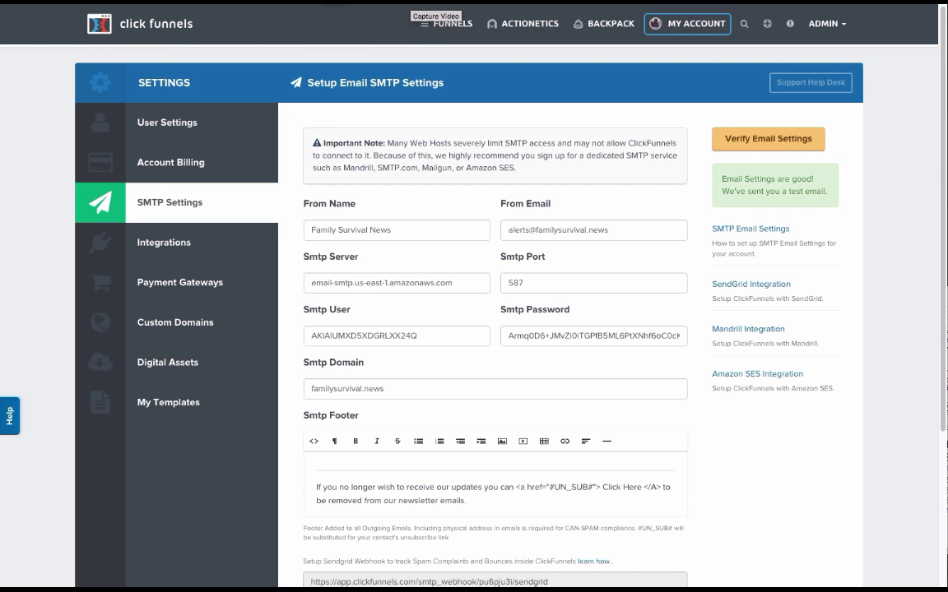
Verify the ClickFunnels SMTP settings, confirming they are good and a test email was sent
click(754, 140)
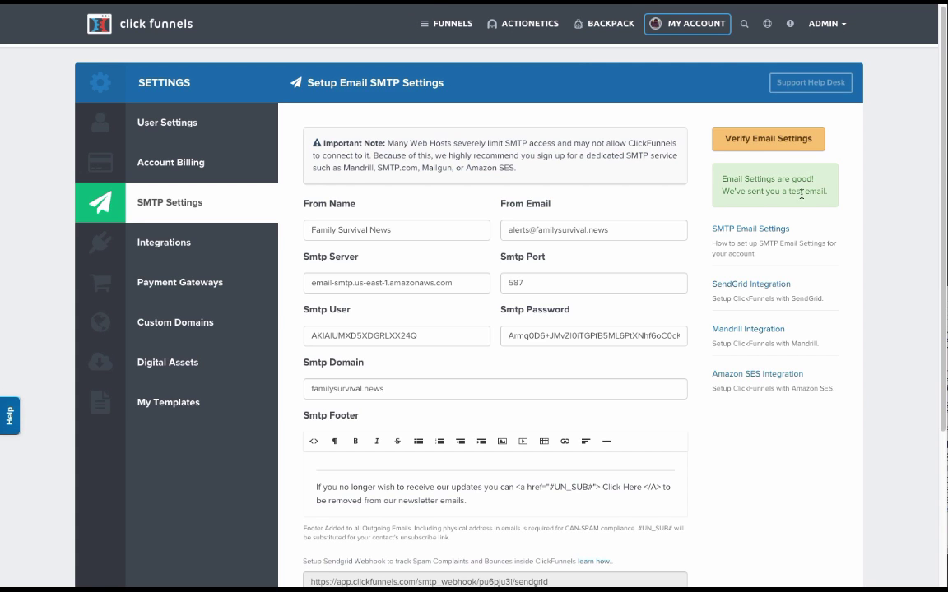
click(824, 24)
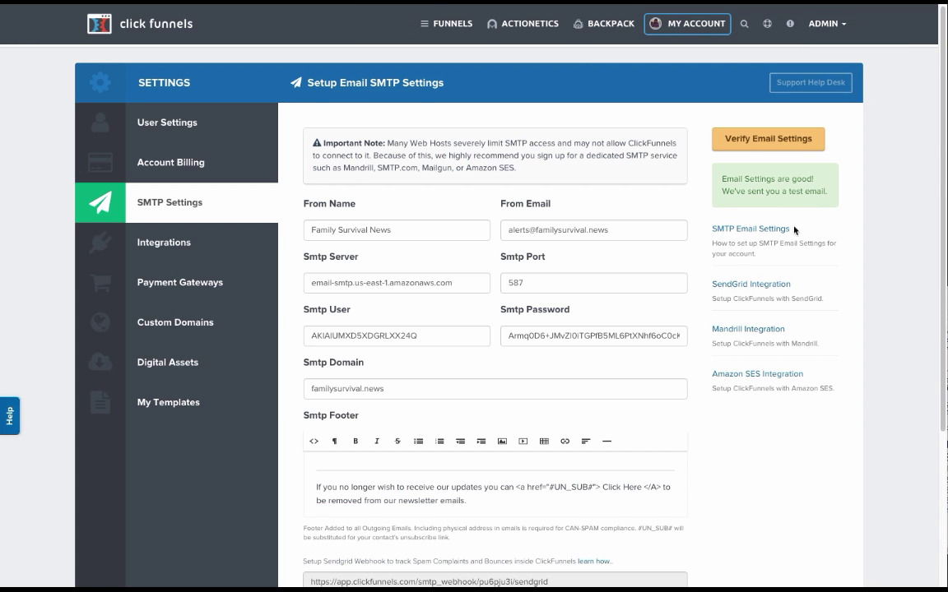